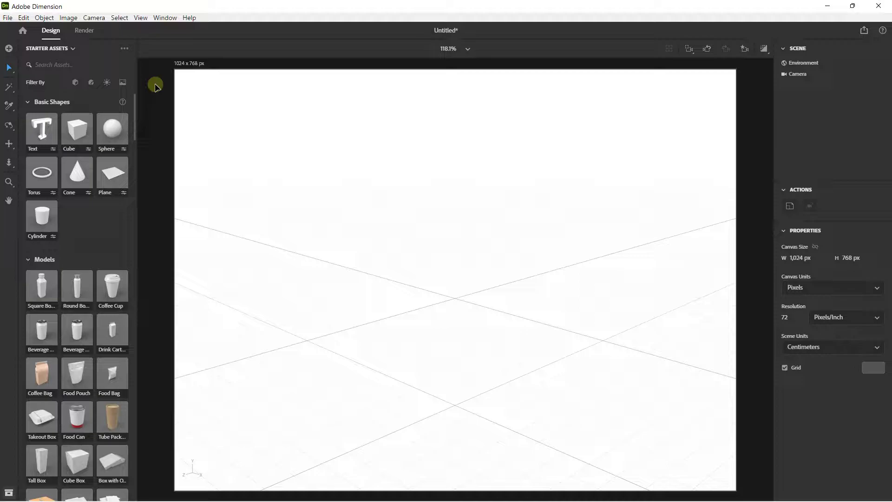
# Add the Side Table model from the starter assets to the empty scene
pyautogui.scroll(-5, 372, 174)
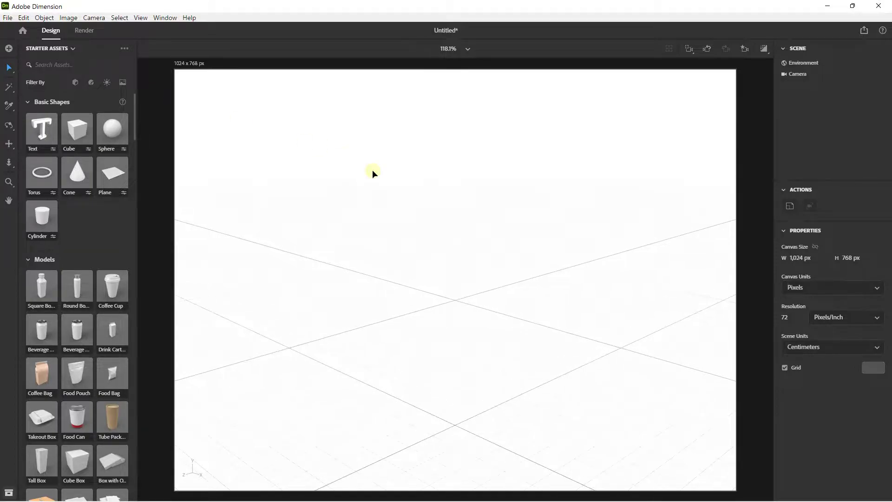
pyautogui.scroll(-2, 371, 176)
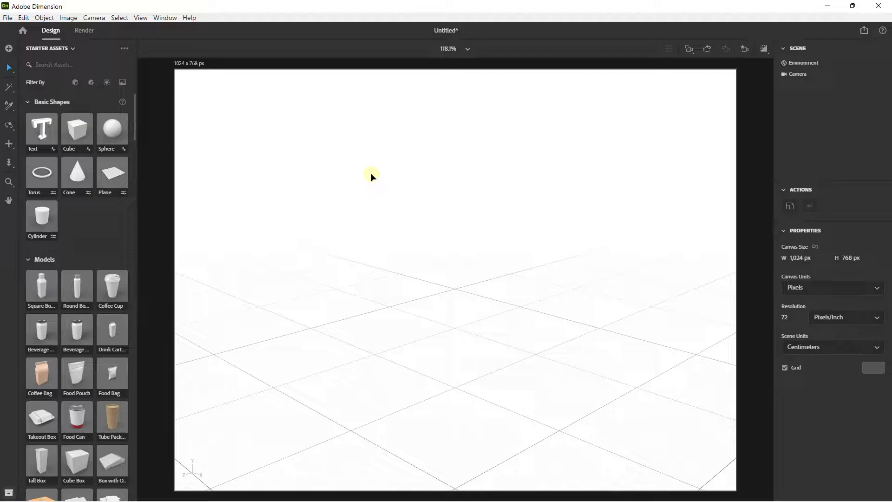
pyautogui.click(378, 197)
pyautogui.moveTo(383, 187); pyautogui.dragTo(392, 220, button='right')
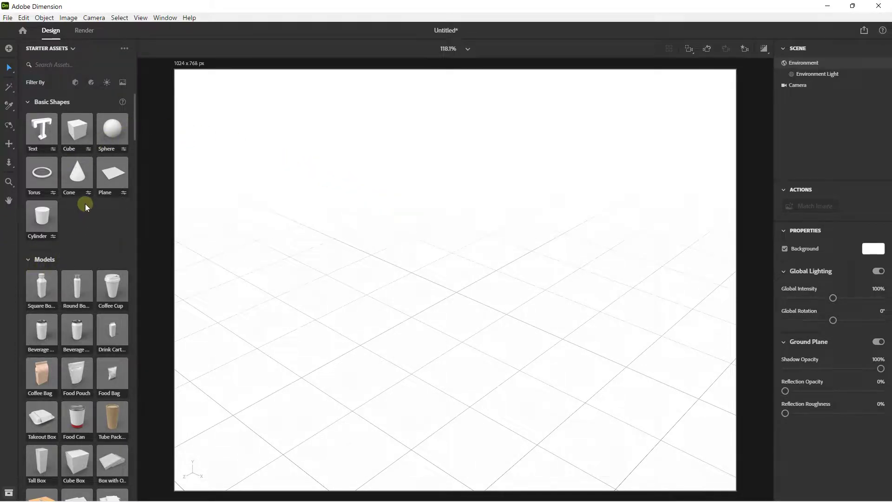
pyautogui.scroll(-3, 68, 246)
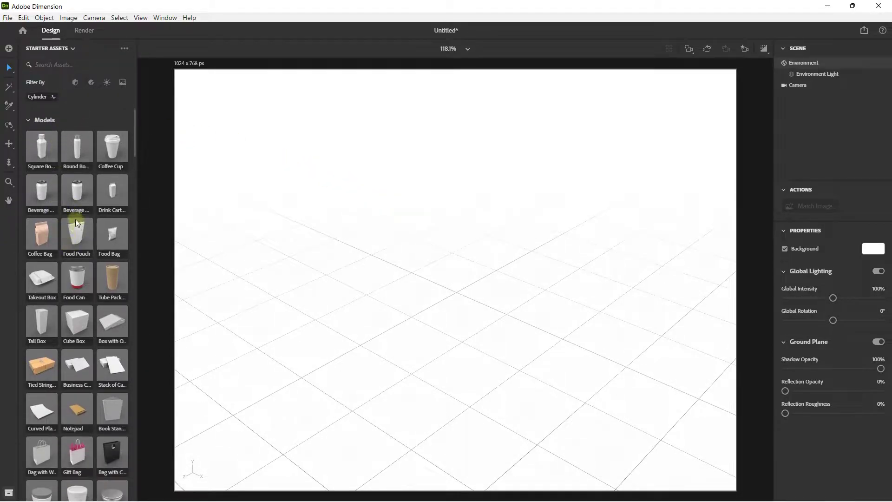
pyautogui.scroll(-4, 64, 300)
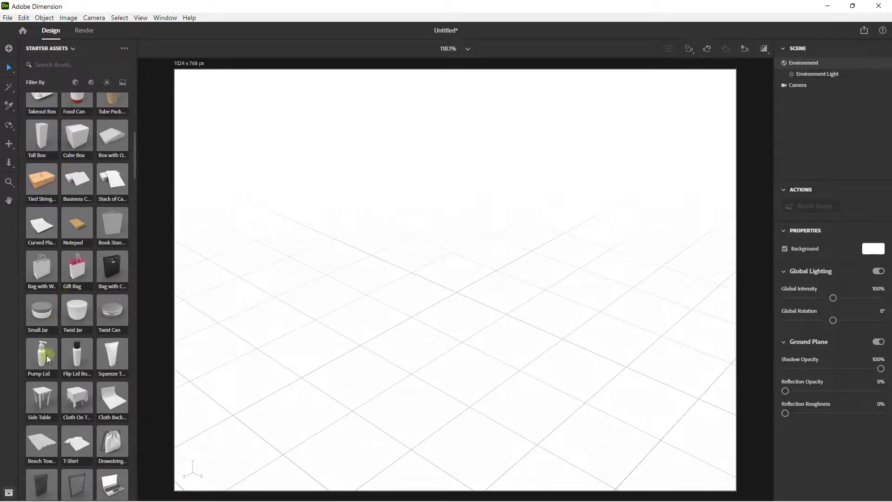
pyautogui.click(41, 403)
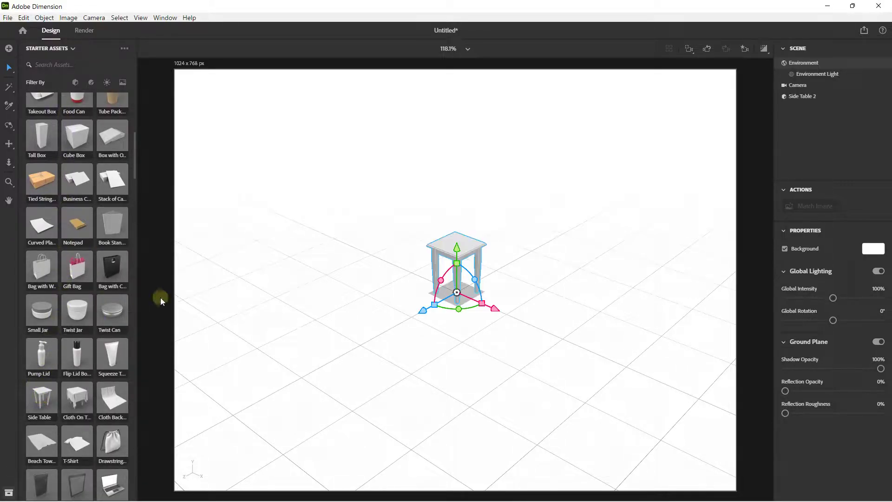
# Place a Coffee Cup model from the starter assets on top of the side table
pyautogui.scroll(5, 447, 210)
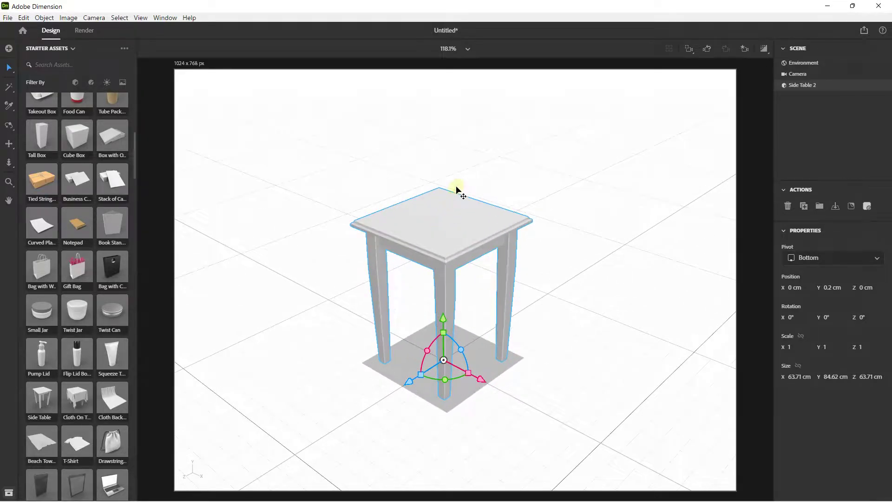
pyautogui.moveTo(456, 188); pyautogui.dragTo(460, 175, button='right')
pyautogui.moveTo(435, 229); pyautogui.dragTo(392, 266, button='middle')
pyautogui.scroll(1, 392, 267)
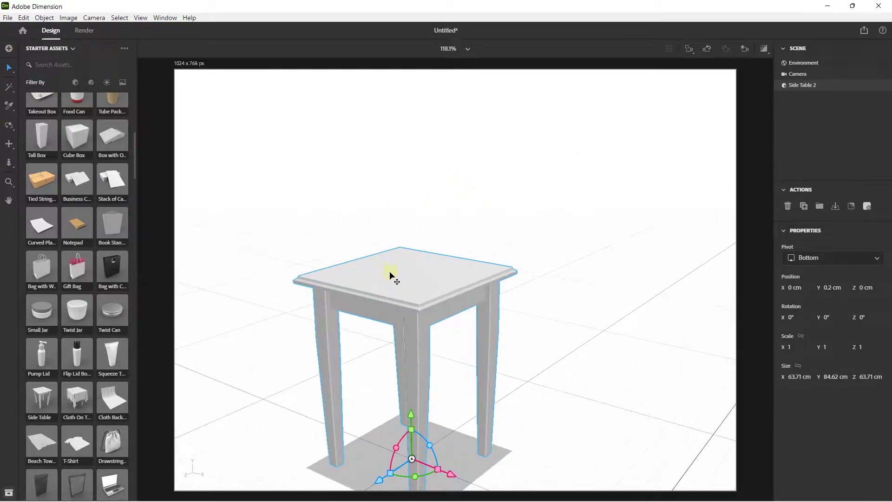
pyautogui.scroll(7, 78, 192)
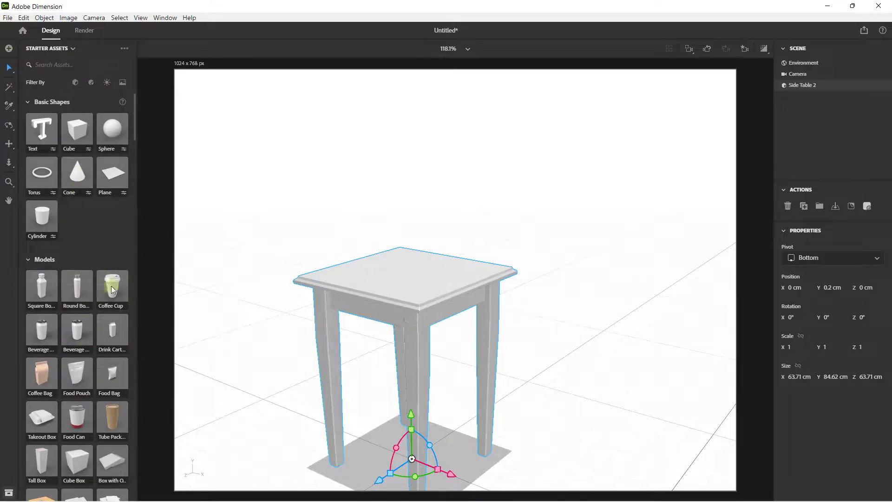
pyautogui.moveTo(110, 296)
pyautogui.mouseDown()
pyautogui.moveTo(227, 245)
pyautogui.moveTo(440, 269)
pyautogui.moveTo(369, 278)
pyautogui.mouseUp()
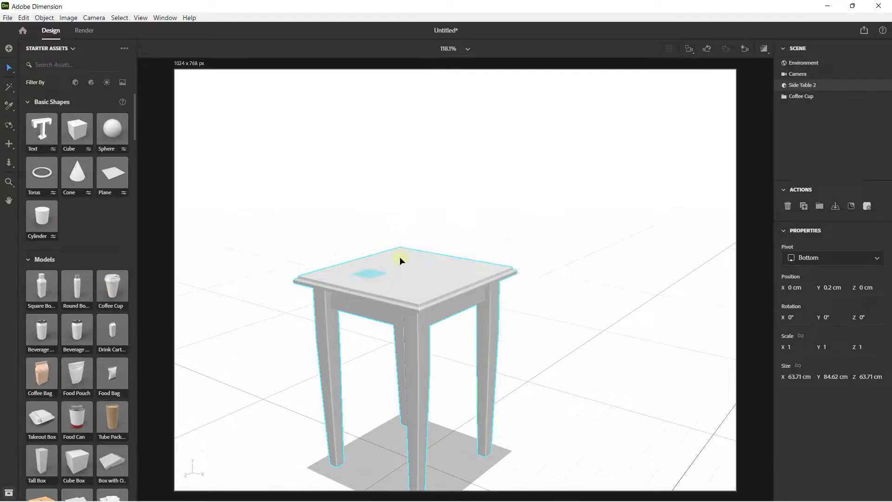
# Slide the coffee cup along the X axis to about -5.3 cm, farther in from the table's edge
pyautogui.scroll(2, 370, 255)
pyautogui.scroll(3, 346, 263)
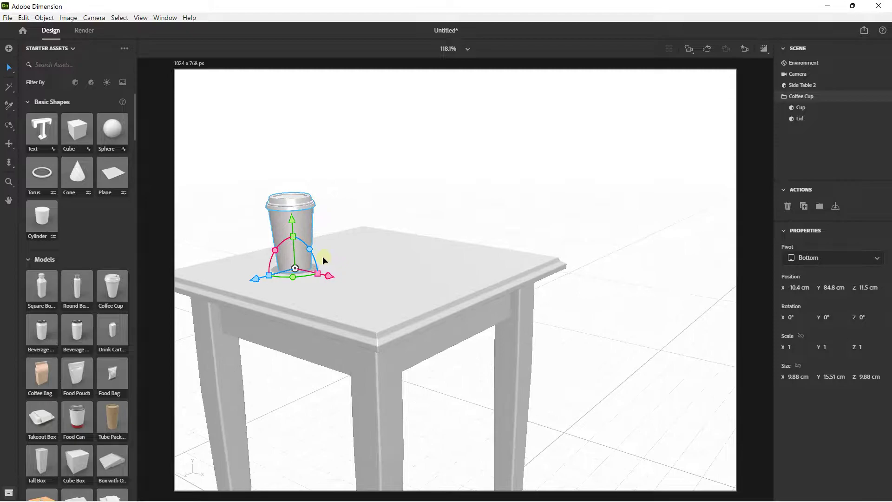
pyautogui.scroll(3, 393, 251)
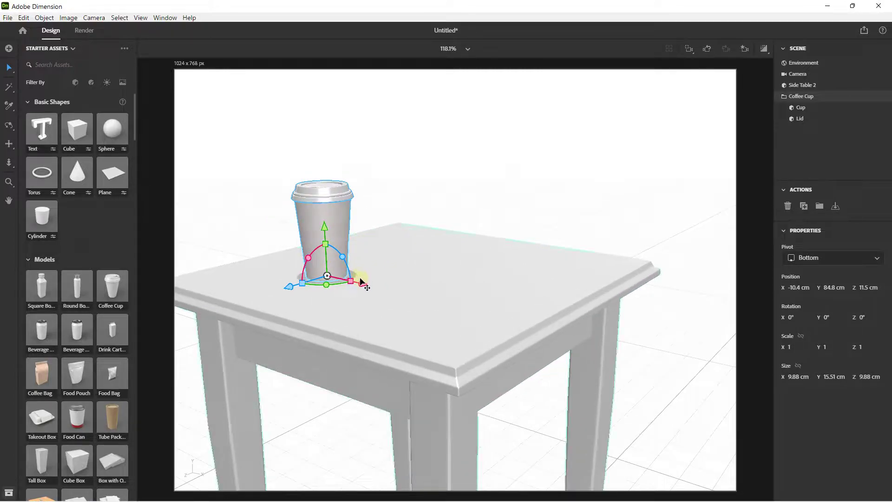
pyautogui.moveTo(364, 288); pyautogui.dragTo(387, 291)
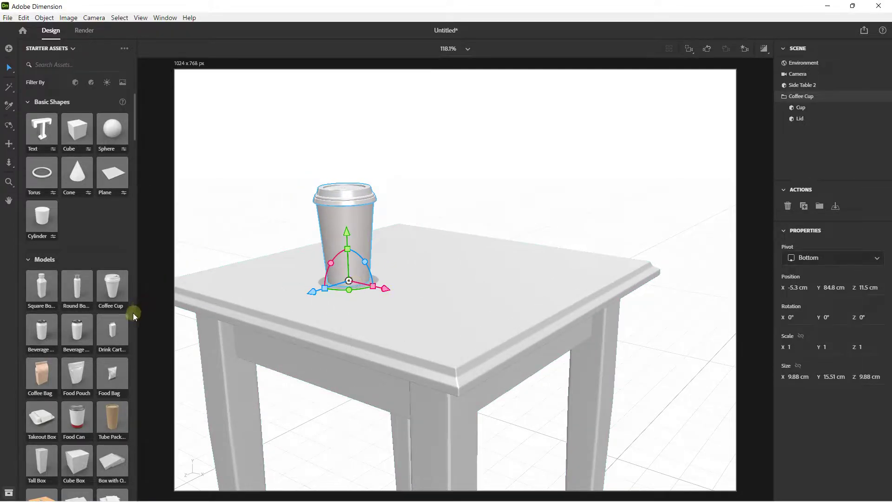
# Place a Pump Lid bottle model on the tabletop beside the coffee cup
pyautogui.scroll(-1, 100, 313)
pyautogui.scroll(-4, 99, 309)
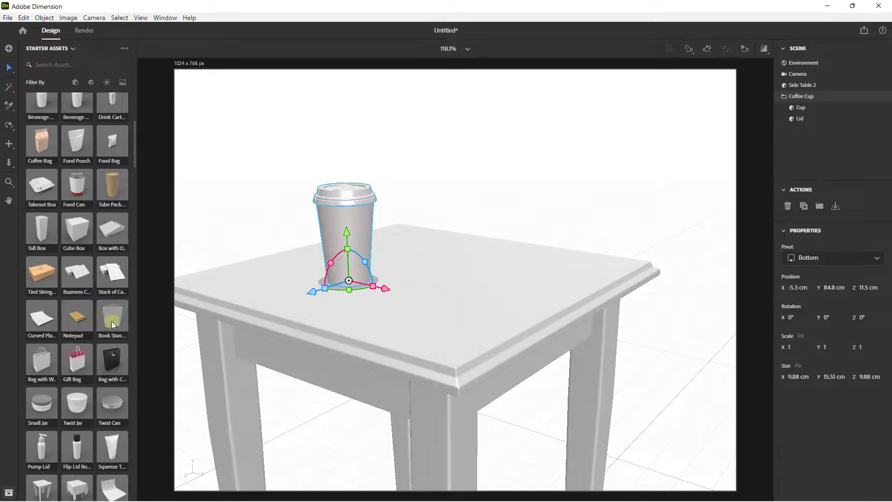
pyautogui.scroll(-2, 79, 335)
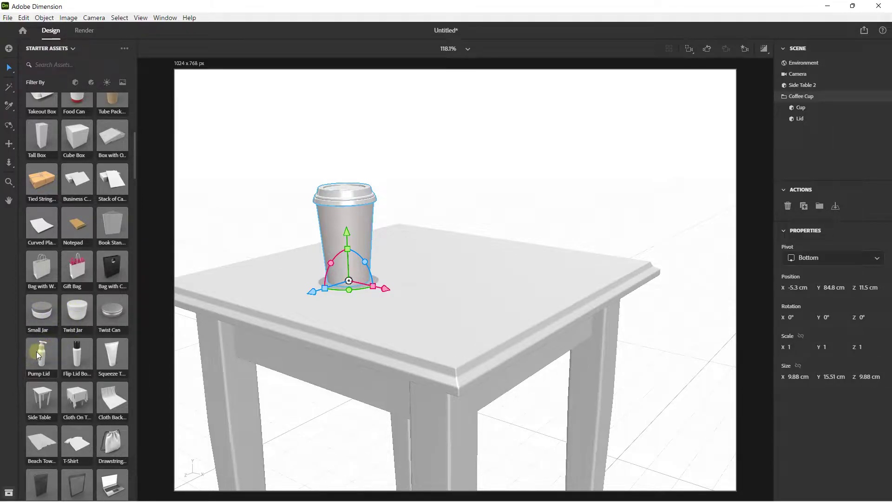
pyautogui.moveTo(39, 355); pyautogui.dragTo(453, 265)
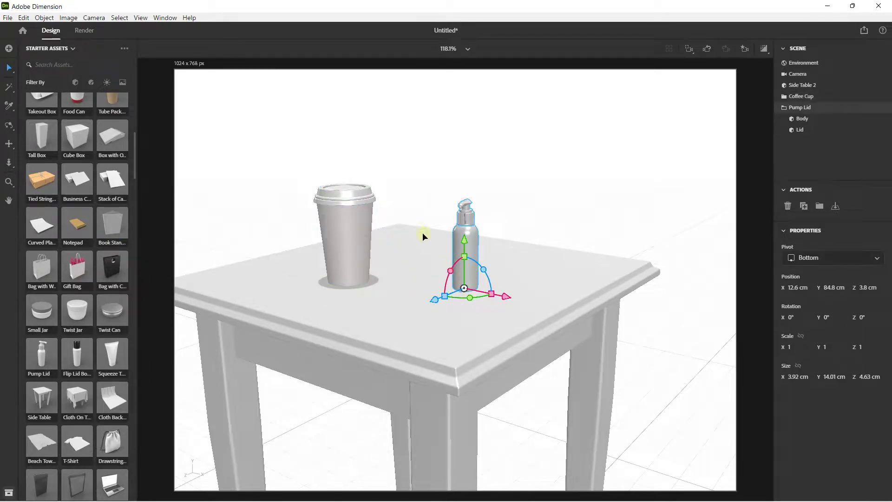
# Scale the pump bottle up uniformly to about 1.8
pyautogui.scroll(2, 410, 235)
pyautogui.scroll(5, 410, 236)
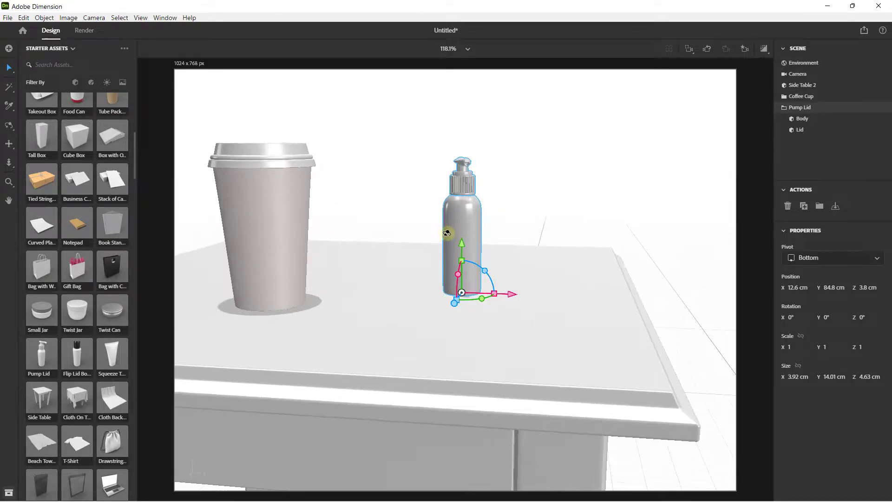
pyautogui.moveTo(406, 230); pyautogui.dragTo(413, 243, button='middle')
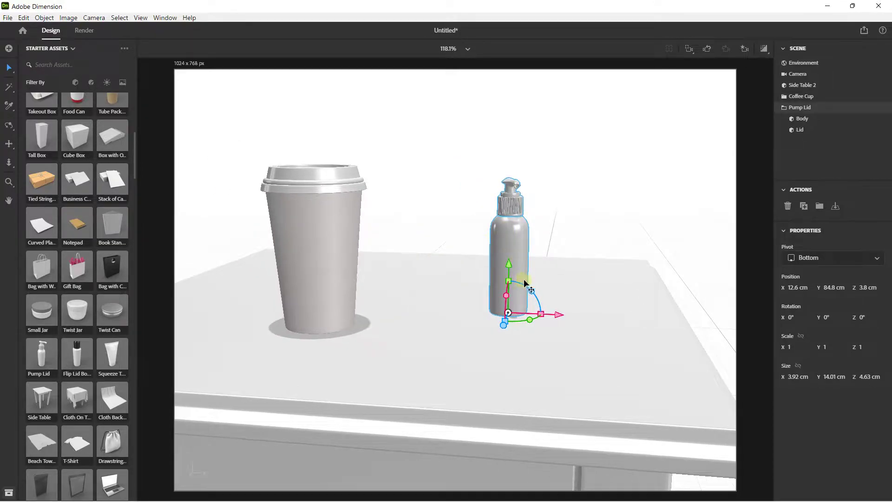
pyautogui.moveTo(508, 281); pyautogui.dragTo(509, 253)
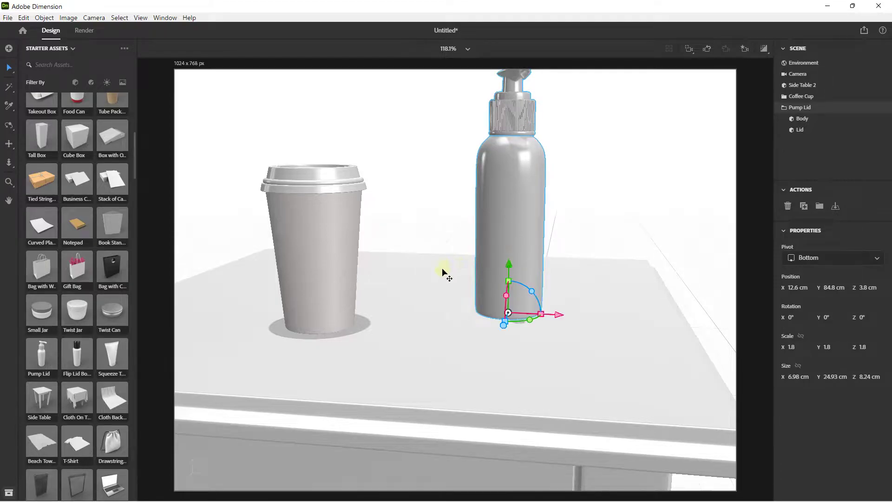
# Rotate the pump bottle about its vertical Y axis to 35°
pyautogui.moveTo(442, 267); pyautogui.dragTo(458, 296)
pyautogui.scroll(-3, 430, 275)
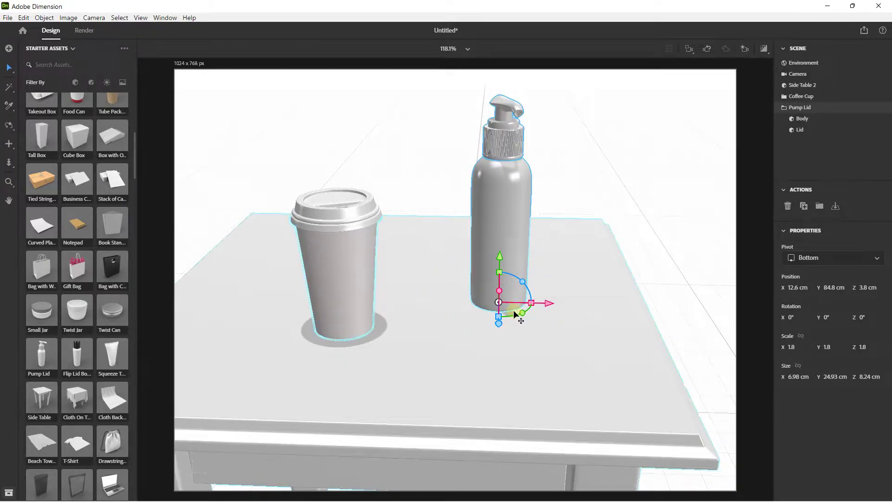
pyautogui.moveTo(518, 314); pyautogui.dragTo(533, 301)
# Apply the Walnut Wood material to the side table
pyautogui.scroll(-4, 403, 279)
pyautogui.moveTo(403, 279); pyautogui.dragTo(385, 262, button='middle')
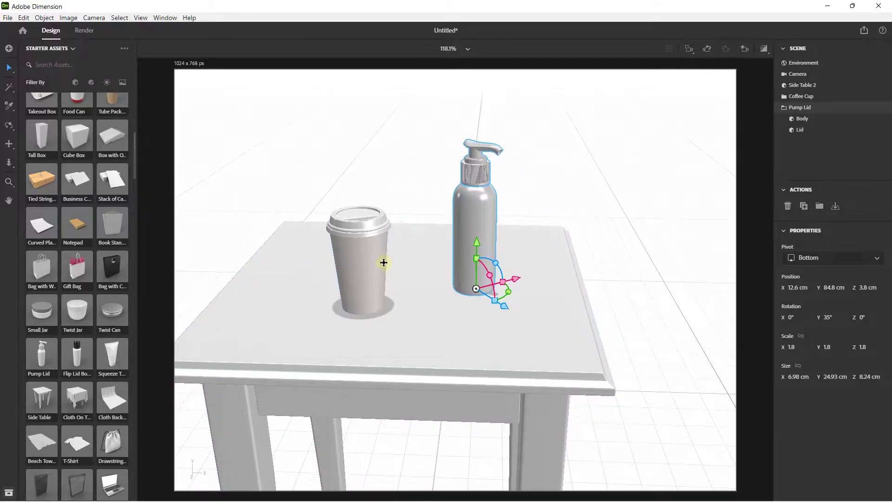
pyautogui.scroll(3, 375, 228)
pyautogui.scroll(-6, 298, 248)
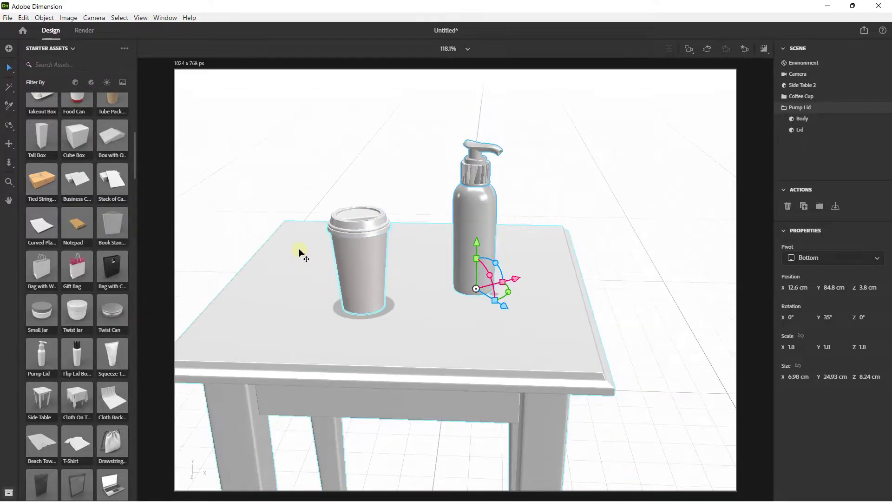
pyautogui.click(297, 298)
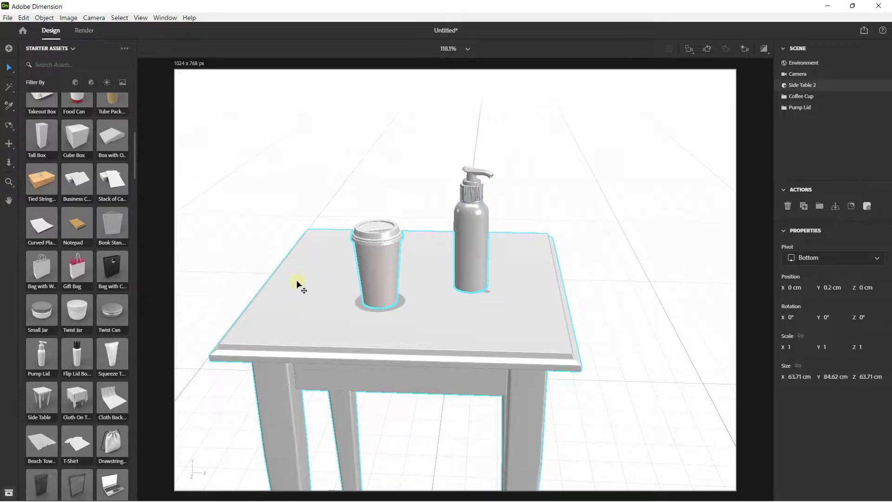
pyautogui.click(91, 82)
pyautogui.scroll(7, 80, 126)
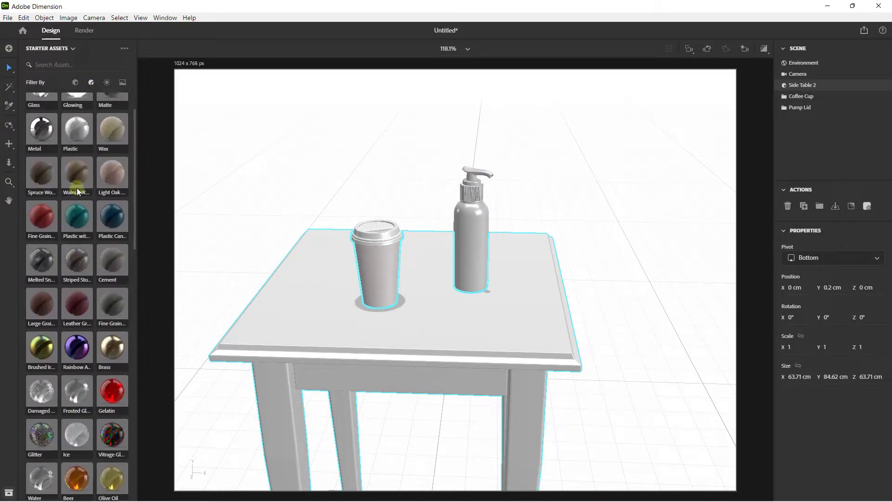
pyautogui.click(71, 213)
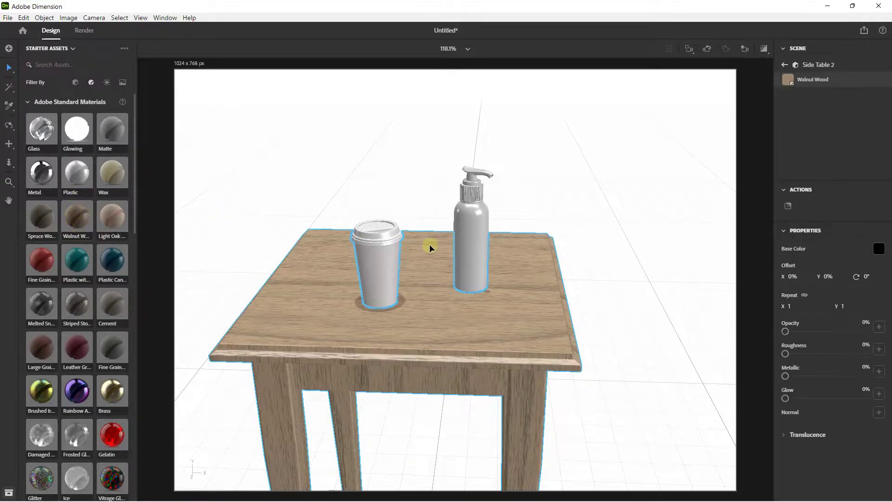
# Apply the Plastic with Lattice Pattern material to the Cup part of the coffee cup
pyautogui.scroll(2, 430, 248)
pyautogui.scroll(2, 325, 213)
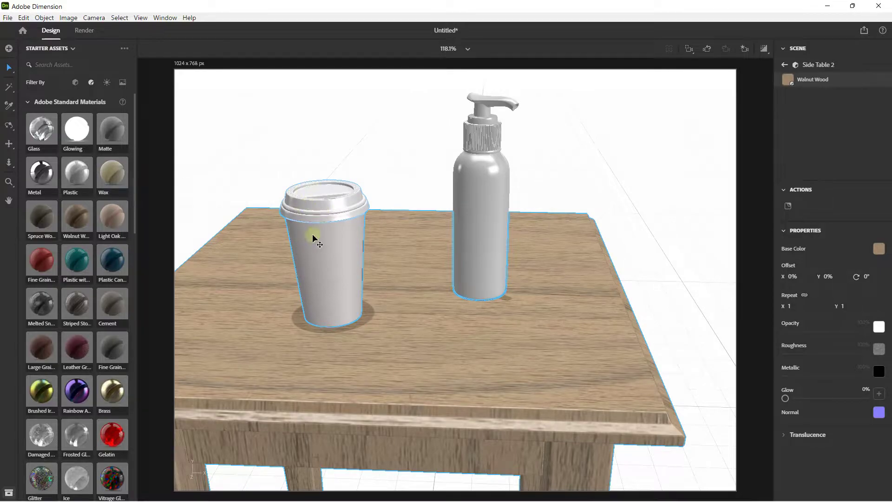
pyautogui.click(785, 64)
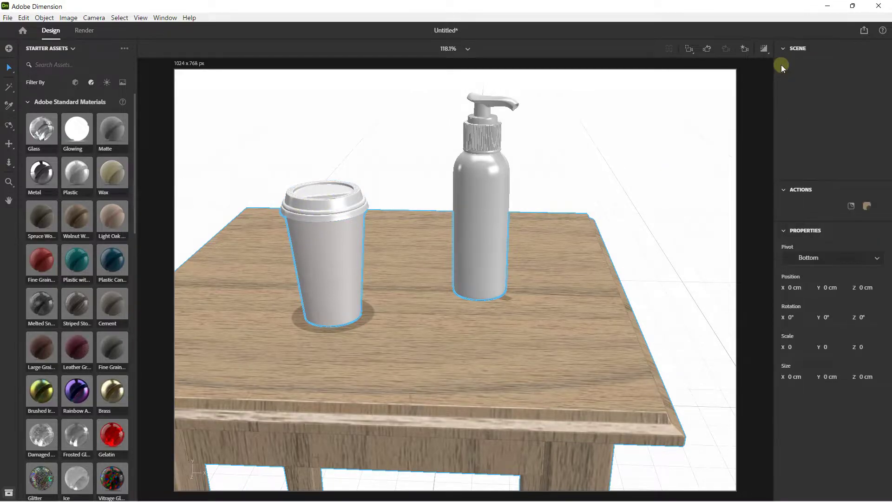
pyautogui.click(797, 97)
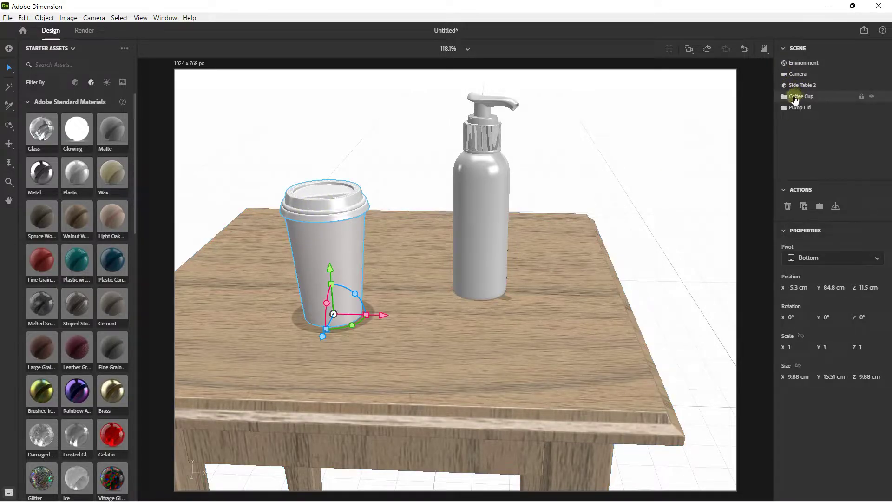
pyautogui.click(783, 97)
pyautogui.click(801, 109)
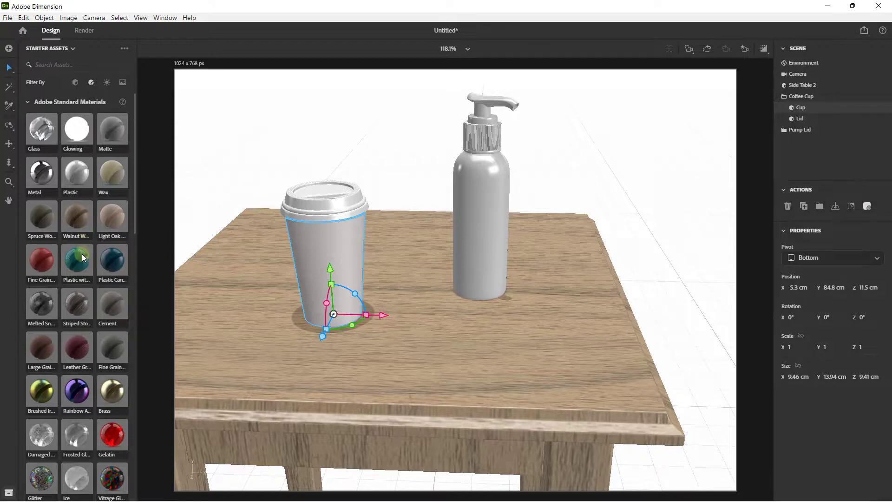
pyautogui.moveTo(79, 261); pyautogui.dragTo(322, 248)
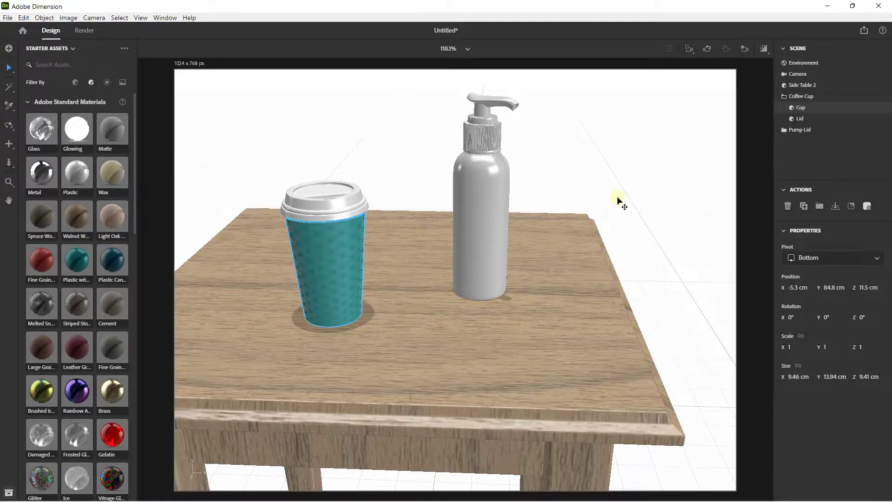
# Apply the Plastic Canvas material to the Lid part of the coffee cup
pyautogui.doubleClick(798, 110)
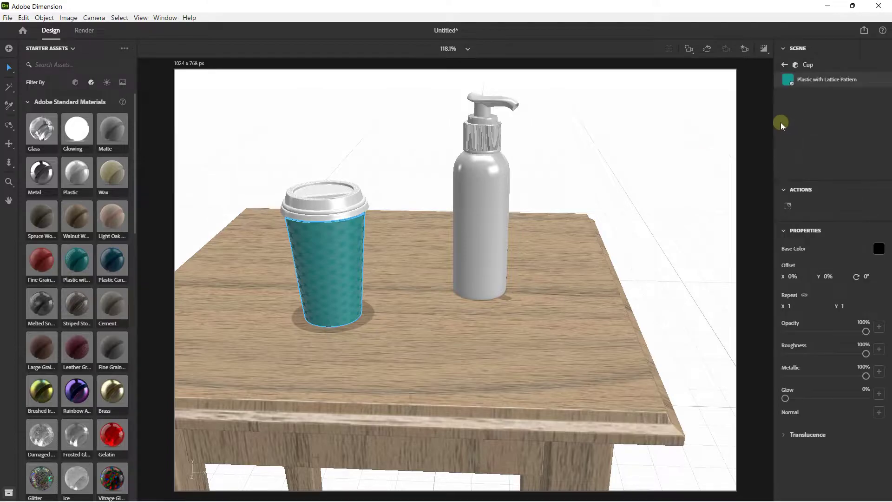
pyautogui.click(784, 65)
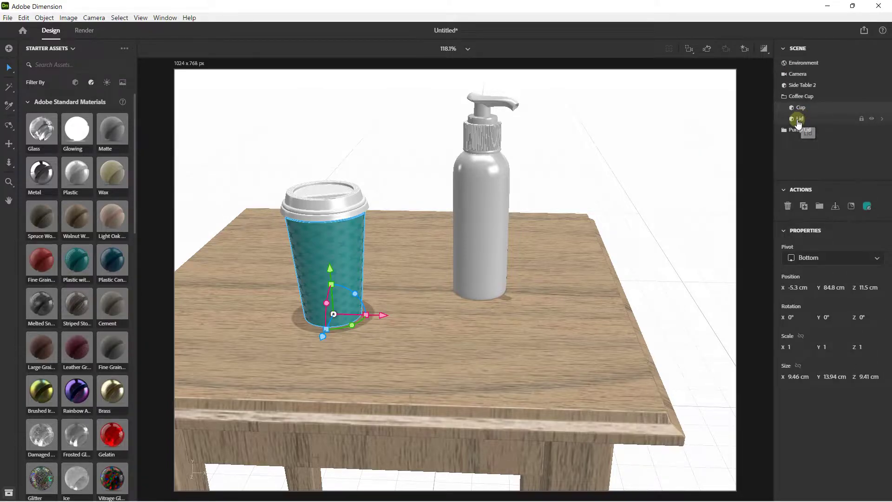
pyautogui.click(800, 119)
pyautogui.moveTo(121, 256); pyautogui.dragTo(297, 156)
pyautogui.moveTo(293, 135); pyautogui.dragTo(329, 137, button='middle')
pyautogui.moveTo(348, 261); pyautogui.dragTo(344, 244, button='right')
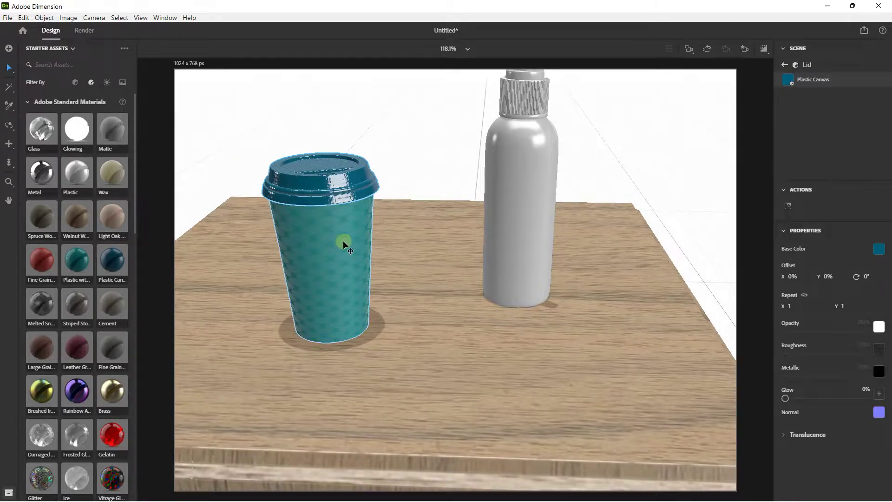
# Set the base color of the Cup's Plastic with Lattice Pattern material to black (RGB 0, 0, 0)
pyautogui.click(339, 238)
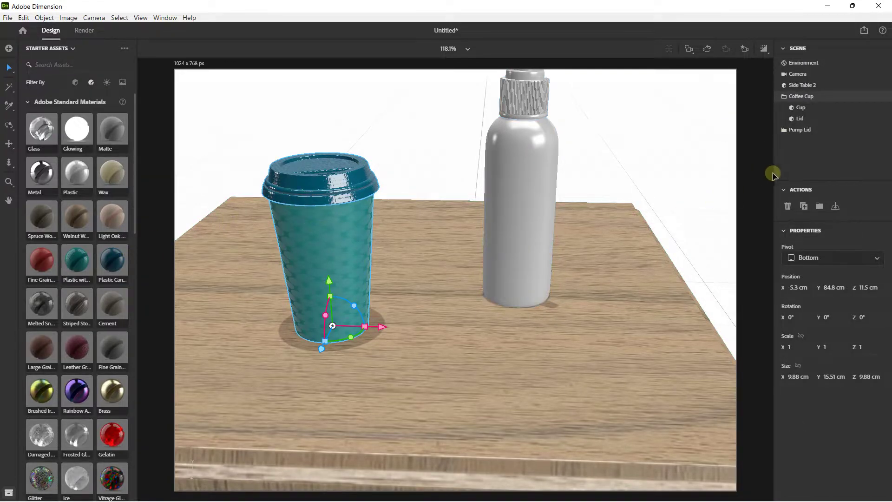
pyautogui.click(800, 107)
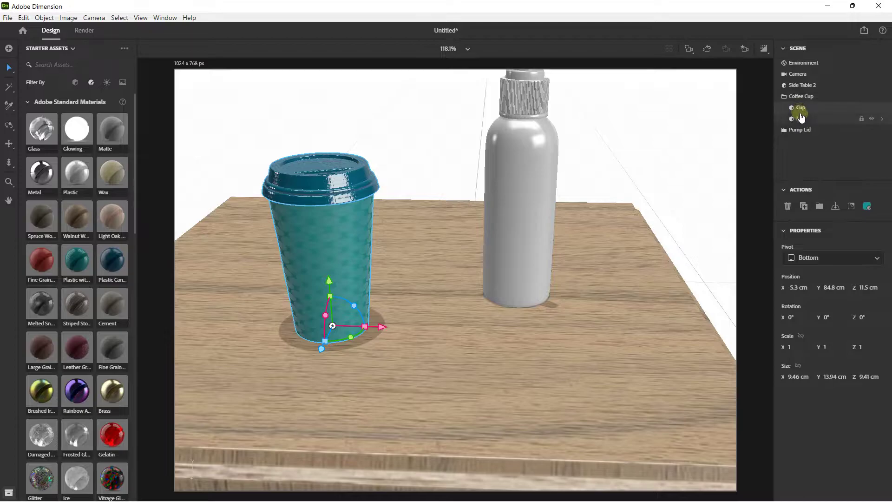
pyautogui.click(867, 207)
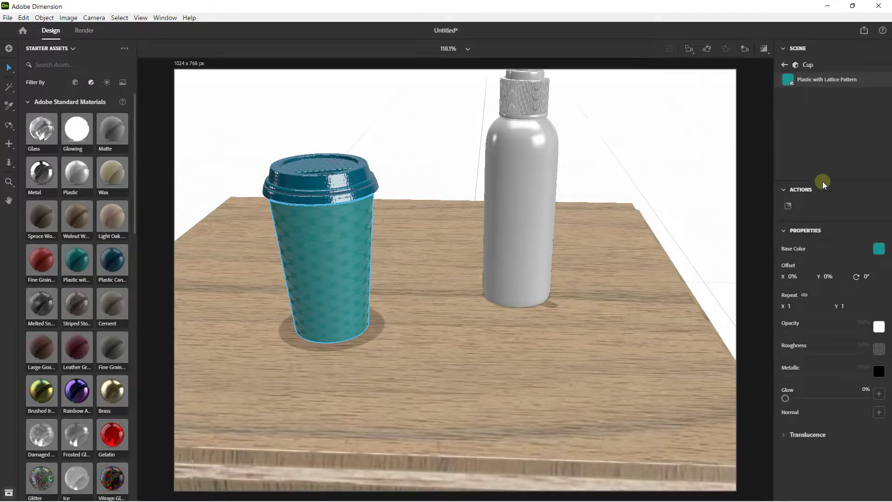
pyautogui.click(879, 249)
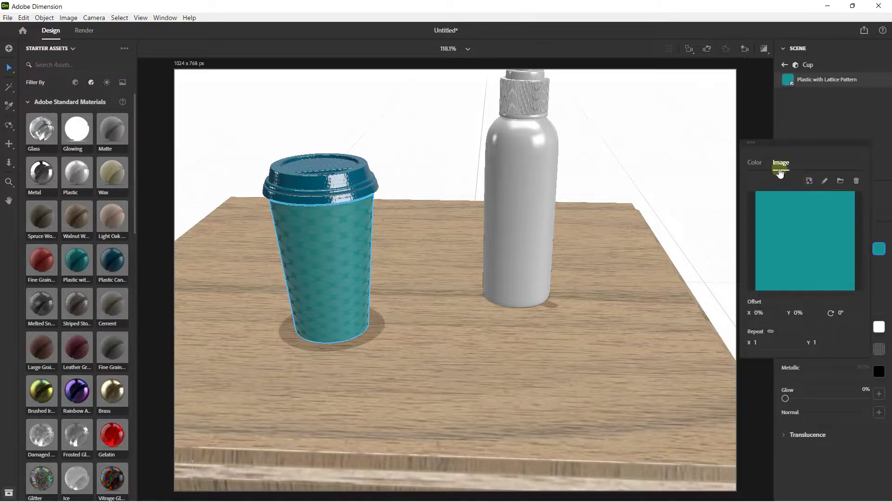
pyautogui.click(755, 162)
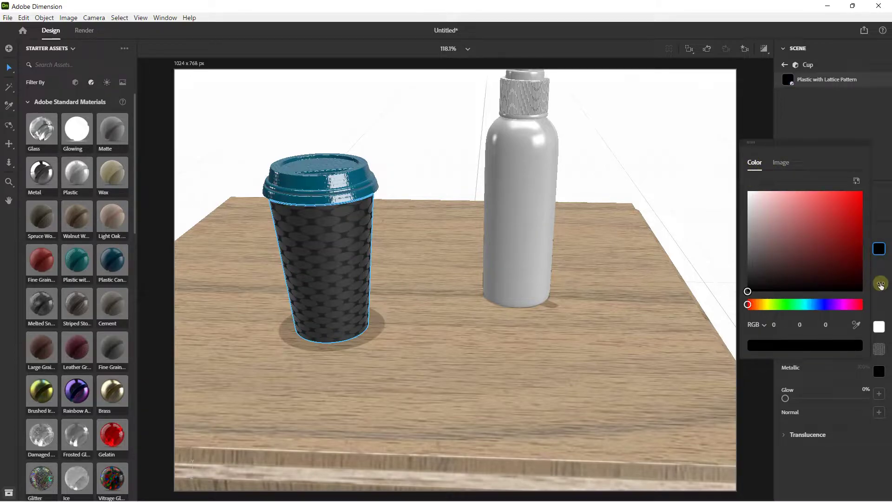
pyautogui.click(881, 285)
pyautogui.click(858, 276)
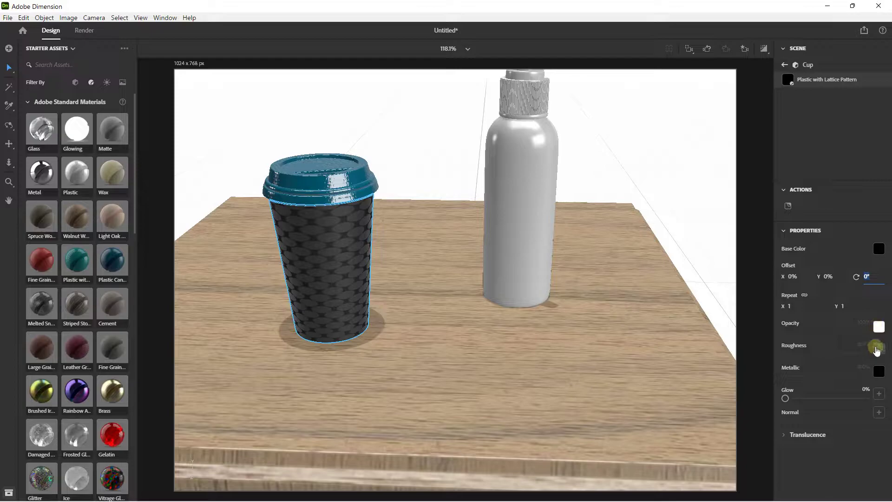
# Remove the lattice plastic from the coffee cup's Cup part and set its default material's base color to red (RGB 255, 0, 0)
pyautogui.click(789, 84)
pyautogui.press('Delete')
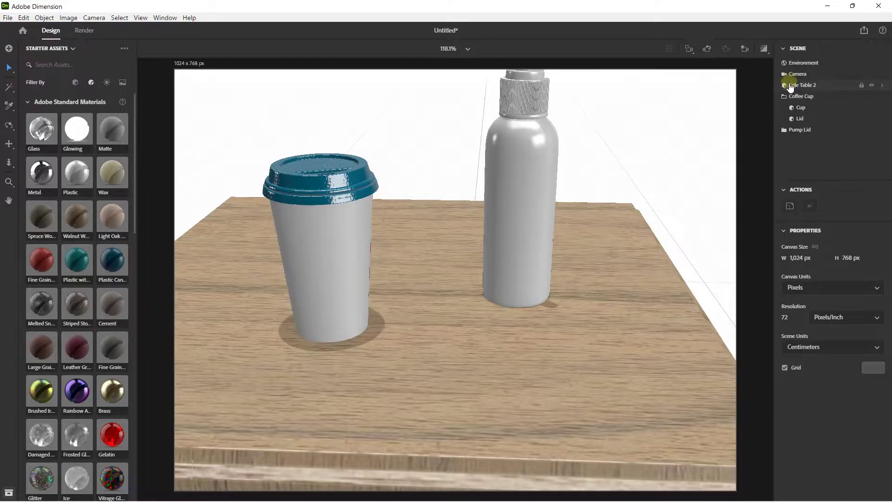
pyautogui.click(327, 239)
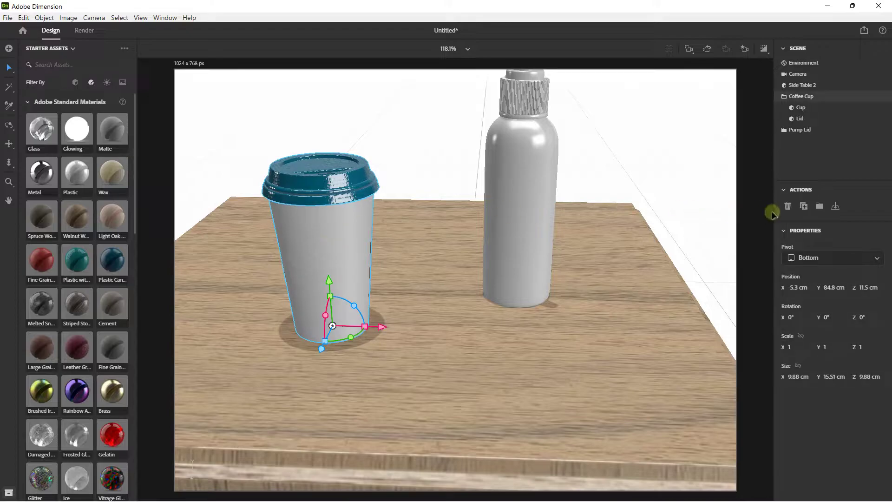
pyautogui.click(801, 108)
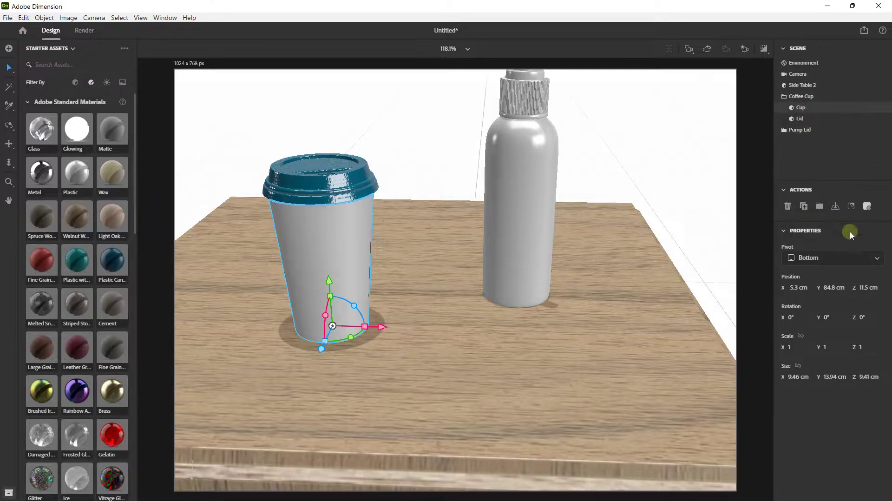
pyautogui.click(868, 205)
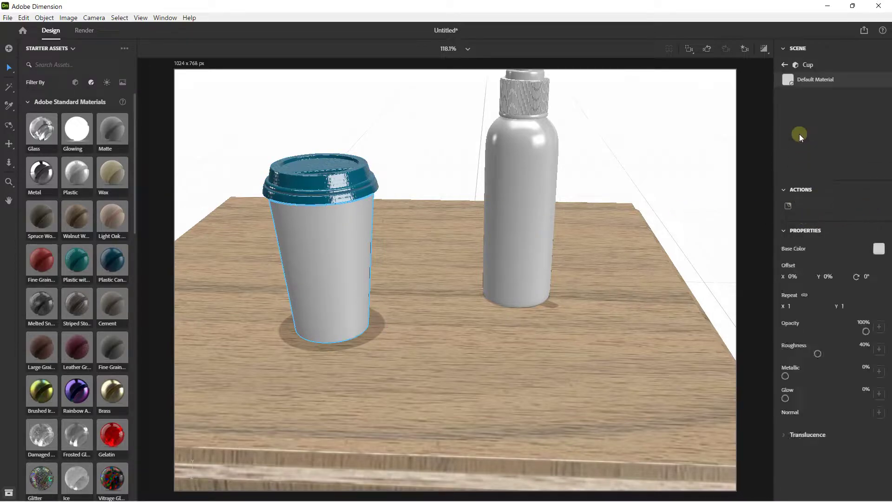
pyautogui.click(878, 250)
pyautogui.moveTo(855, 196); pyautogui.dragTo(863, 182)
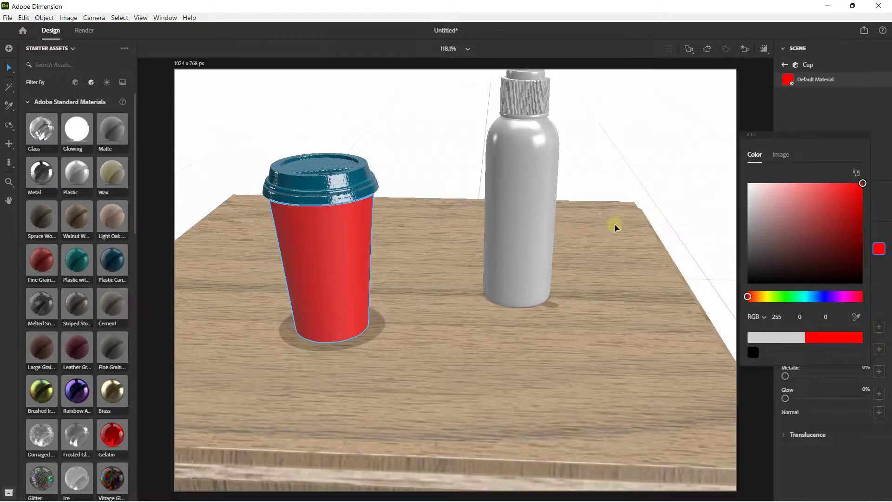
# Set the base color of the pump bottle's Body material to red (RGB 255, 0, 0)
pyautogui.moveTo(618, 222); pyautogui.dragTo(596, 223, button='right')
pyautogui.click(567, 167)
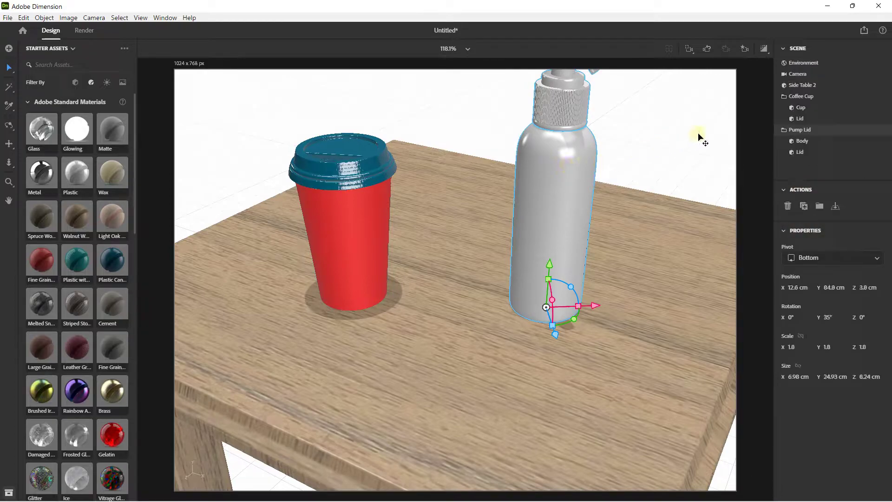
pyautogui.click(799, 141)
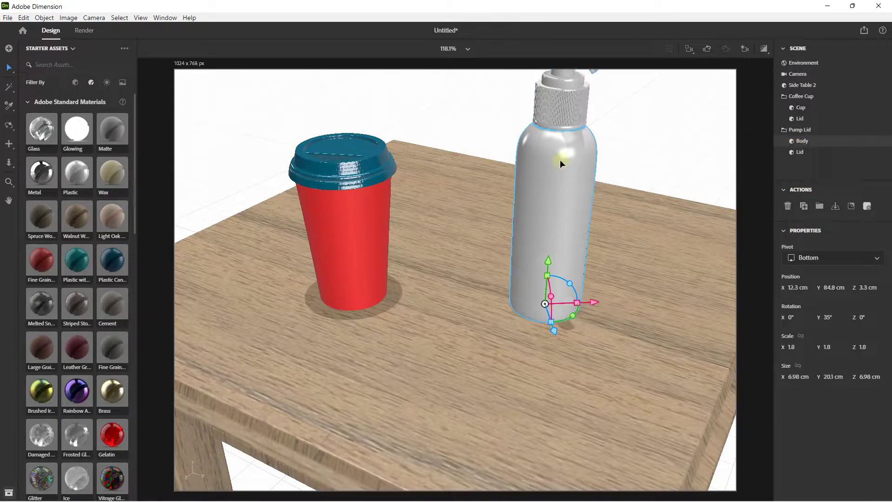
pyautogui.click(866, 207)
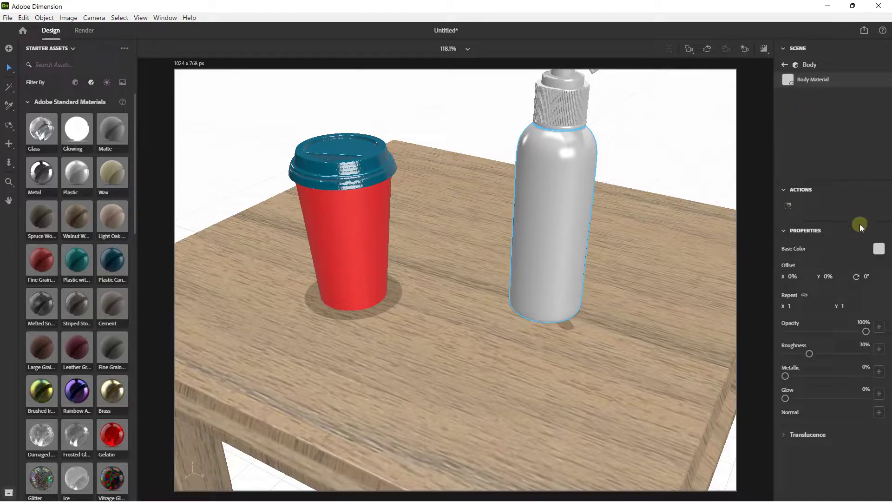
pyautogui.click(878, 249)
pyautogui.click(836, 208)
pyautogui.click(857, 182)
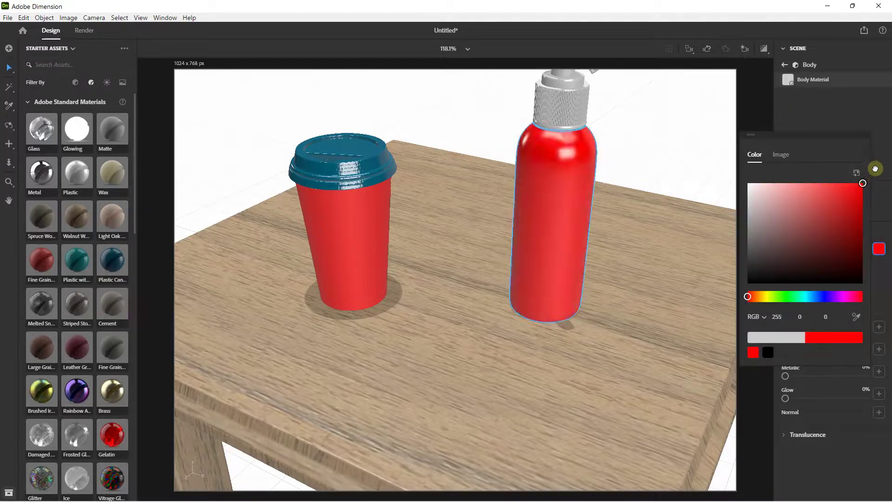
pyautogui.click(719, 135)
# Apply the Plastic Canvas material to the Lid part of the pump bottle
pyautogui.moveTo(641, 150); pyautogui.dragTo(627, 177, button='middle')
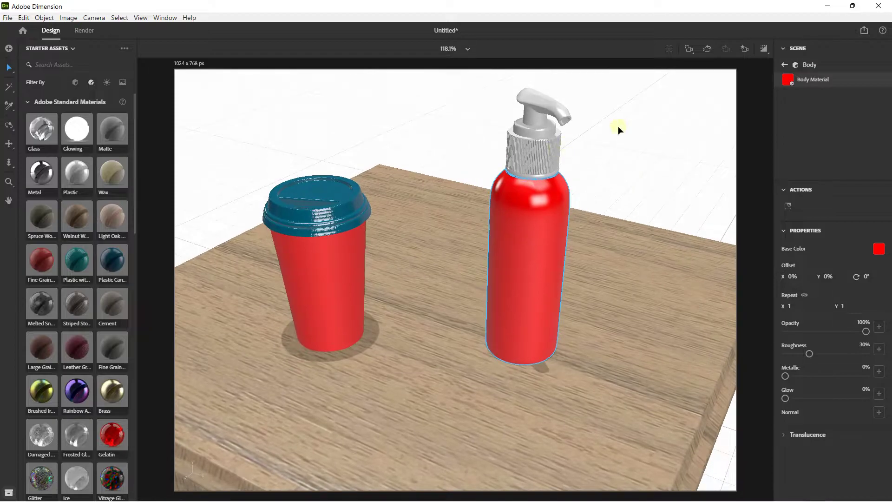
pyautogui.click(785, 65)
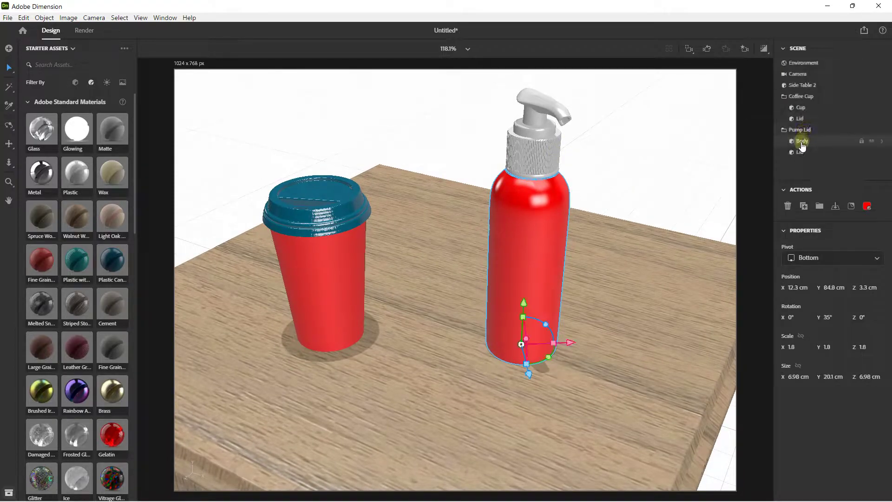
pyautogui.click(799, 153)
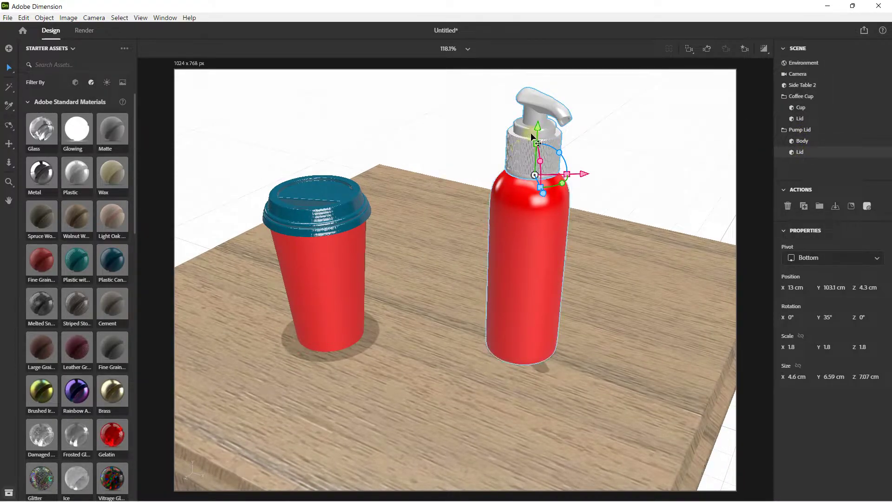
pyautogui.moveTo(78, 260); pyautogui.dragTo(532, 135)
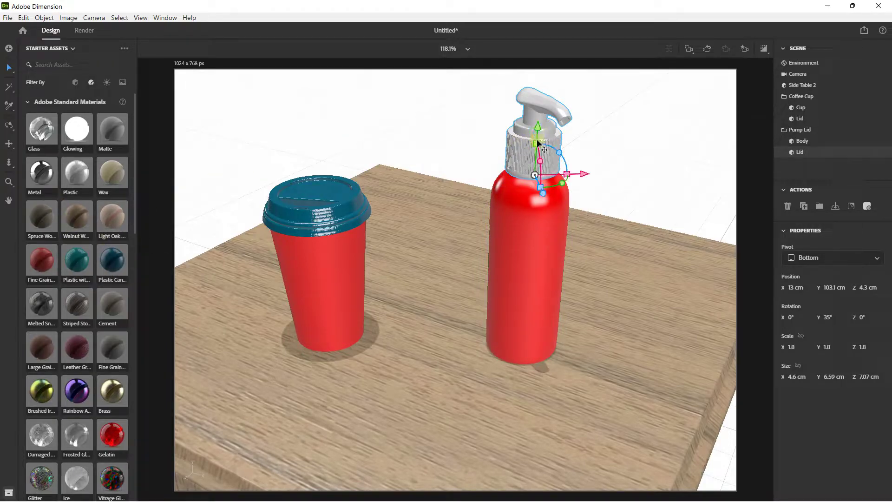
pyautogui.moveTo(410, 219); pyautogui.dragTo(448, 184, button='right')
pyautogui.moveTo(118, 257); pyautogui.dragTo(508, 141)
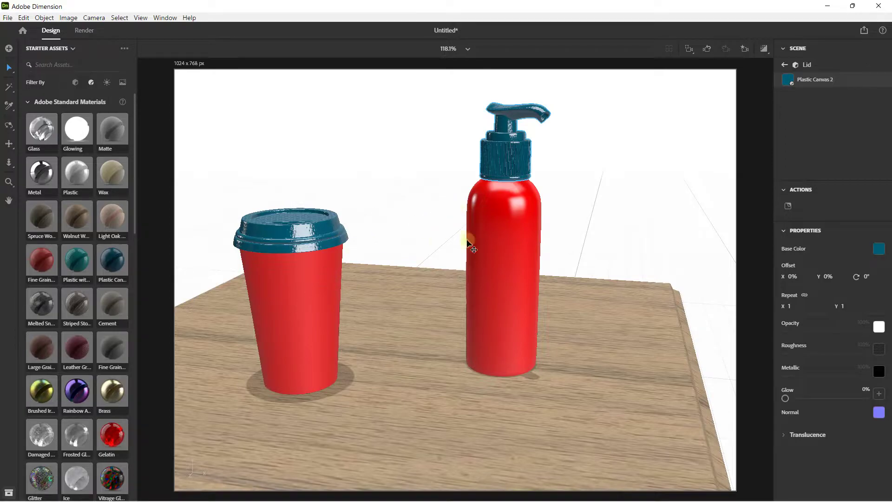
# Place the Logo image from the Dimension folder as a graphic on the coffee cup's Cup part
pyautogui.click(297, 288)
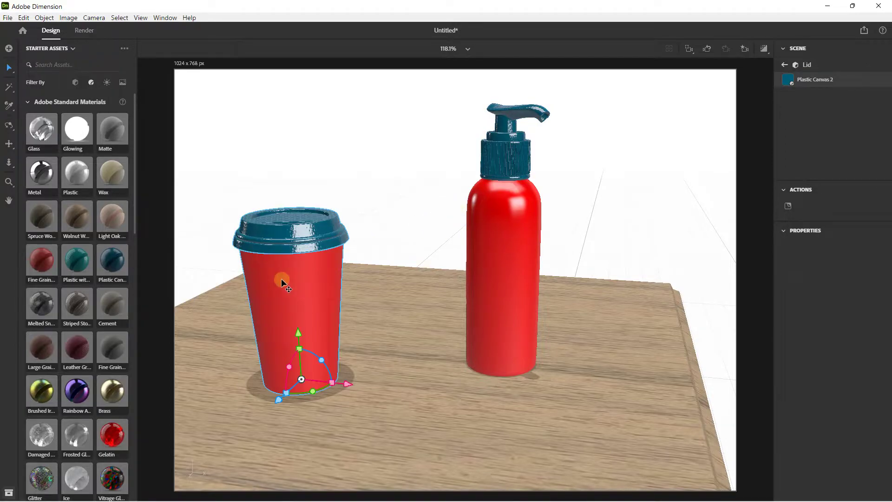
pyautogui.moveTo(288, 281); pyautogui.dragTo(380, 246, button='middle')
pyautogui.scroll(2, 380, 248)
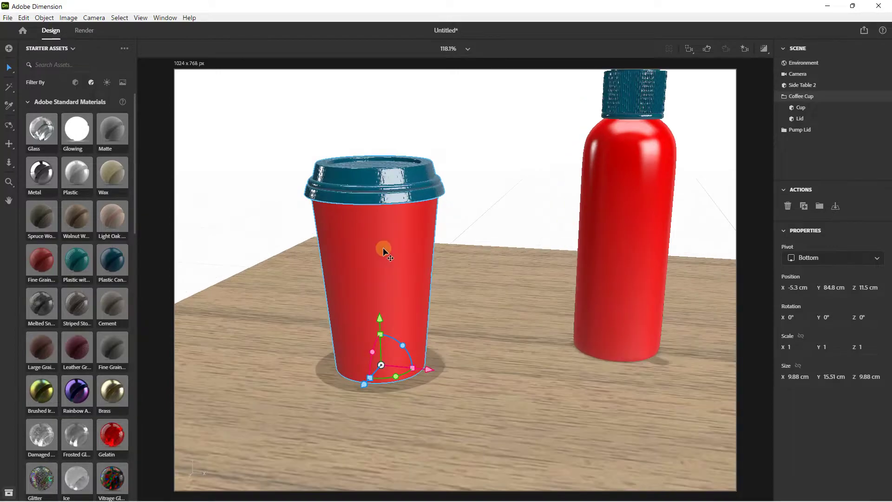
pyautogui.click(807, 112)
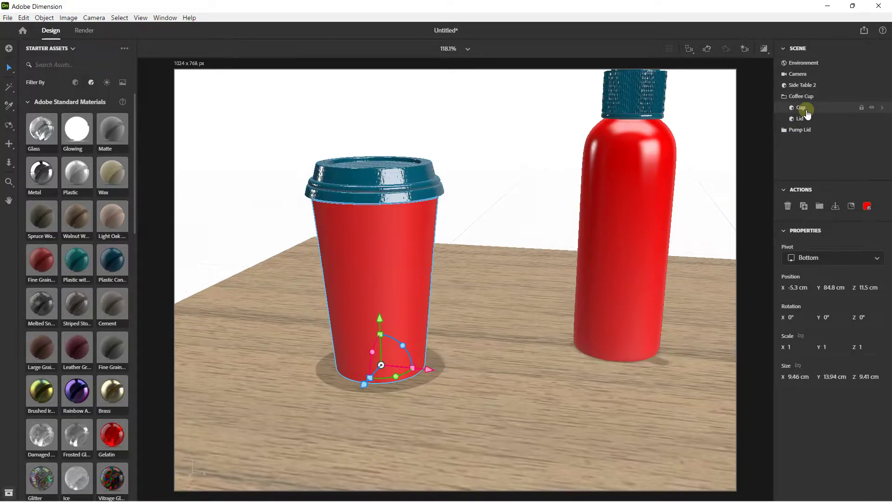
pyautogui.click(852, 207)
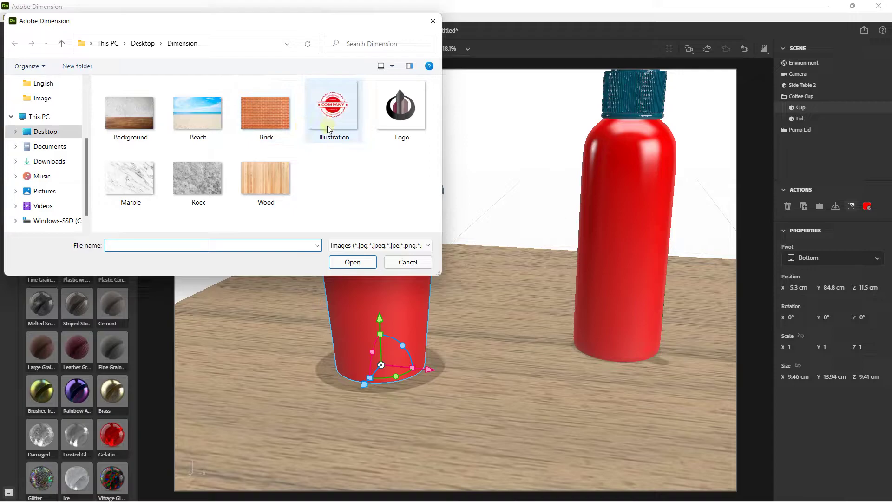
pyautogui.doubleClick(397, 116)
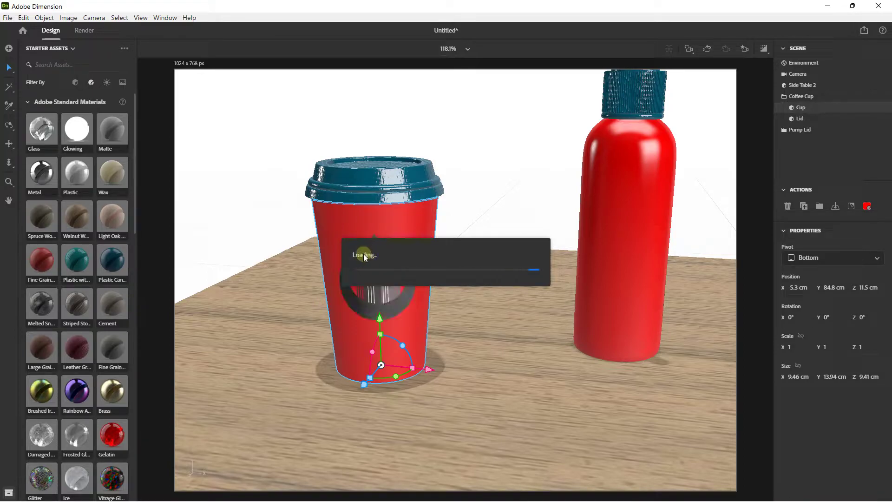
# Reposition the logo decal on the front of the cup and scale it down to about 7.8%
pyautogui.scroll(5, 358, 259)
pyautogui.moveTo(327, 221); pyautogui.dragTo(431, 216, button='middle')
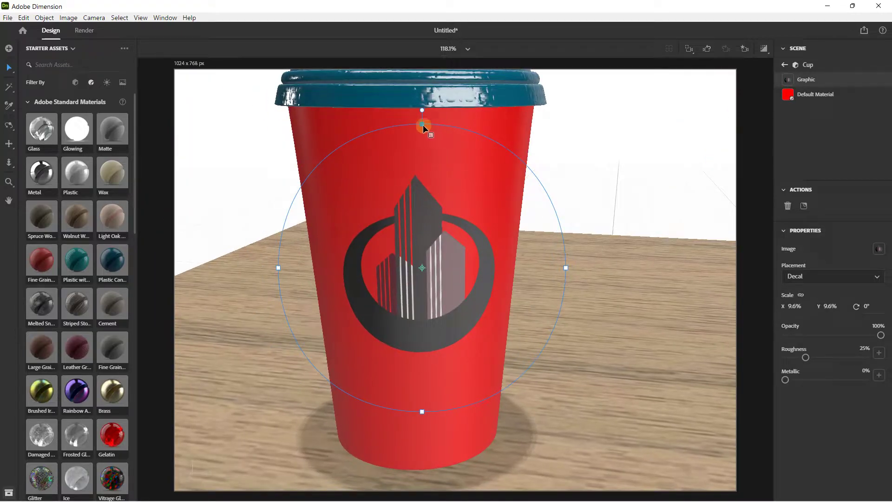
pyautogui.moveTo(370, 266); pyautogui.dragTo(423, 266)
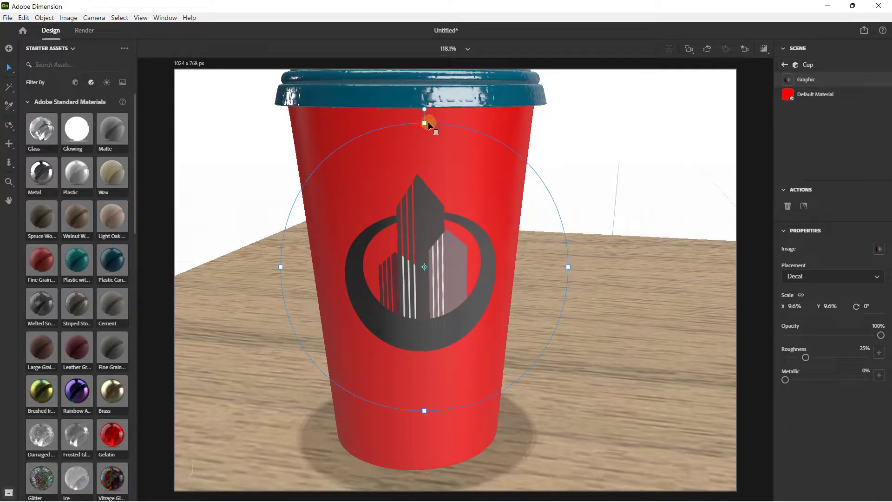
pyautogui.moveTo(425, 124); pyautogui.dragTo(422, 147)
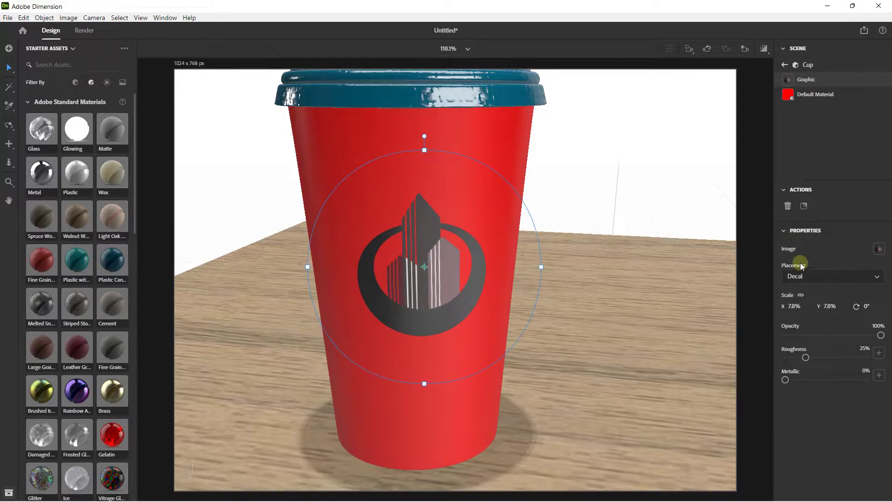
# Try the Fill placement for the logo graphic and switch it back to Decal
pyautogui.click(817, 287)
pyautogui.click(799, 304)
pyautogui.click(812, 276)
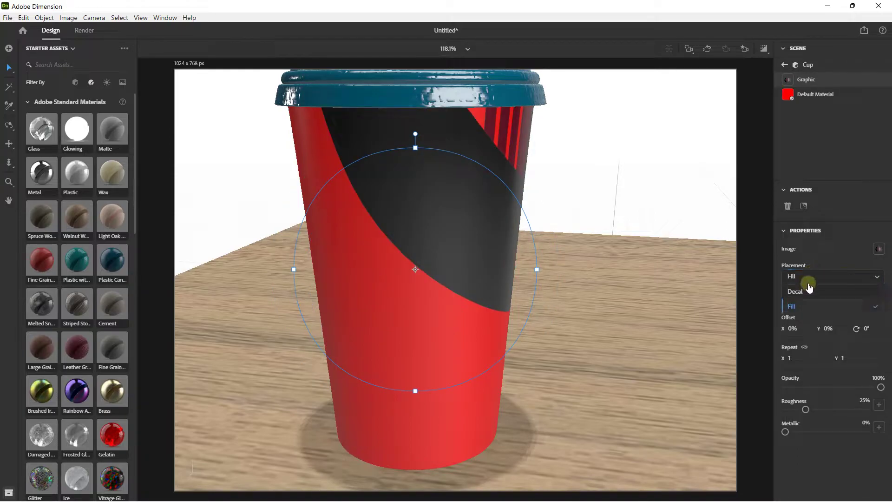
pyautogui.click(805, 295)
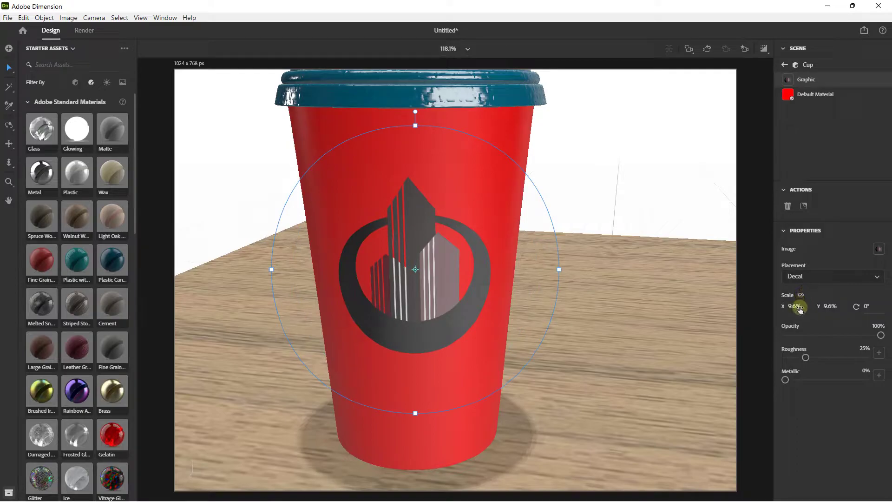
# Try lowering the logo decal's opacity to 5% and restore it to 100%
pyautogui.moveTo(797, 308); pyautogui.dragTo(794, 308)
pyautogui.moveTo(881, 335); pyautogui.dragTo(742, 338)
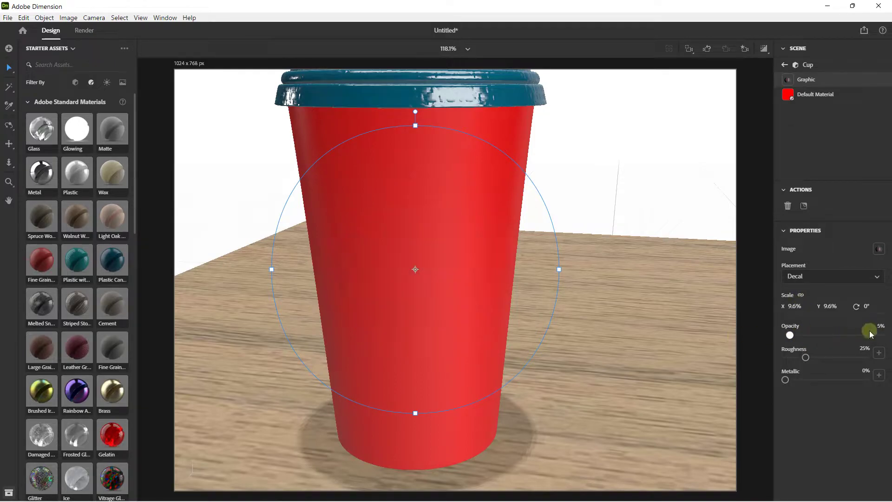
pyautogui.moveTo(860, 331); pyautogui.dragTo(888, 336)
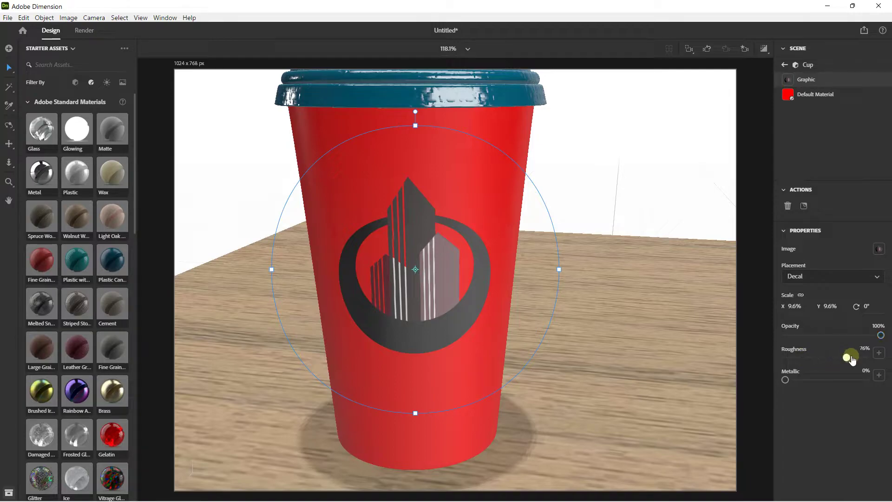
# Set the logo decal's roughness to 100% and metallic to 49%, and return to the scene's object list
pyautogui.moveTo(850, 357); pyautogui.dragTo(878, 355)
pyautogui.moveTo(822, 375)
pyautogui.mouseDown()
pyautogui.moveTo(861, 374)
pyautogui.moveTo(811, 375)
pyautogui.moveTo(824, 375)
pyautogui.mouseUp()
pyautogui.scroll(-3, 549, 264)
pyautogui.click(473, 250)
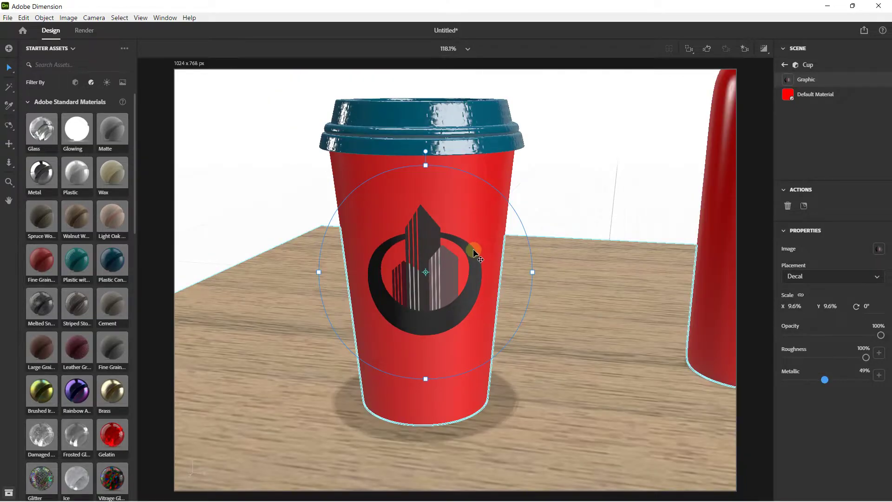
pyautogui.scroll(-3, 473, 249)
pyautogui.scroll(1, 462, 251)
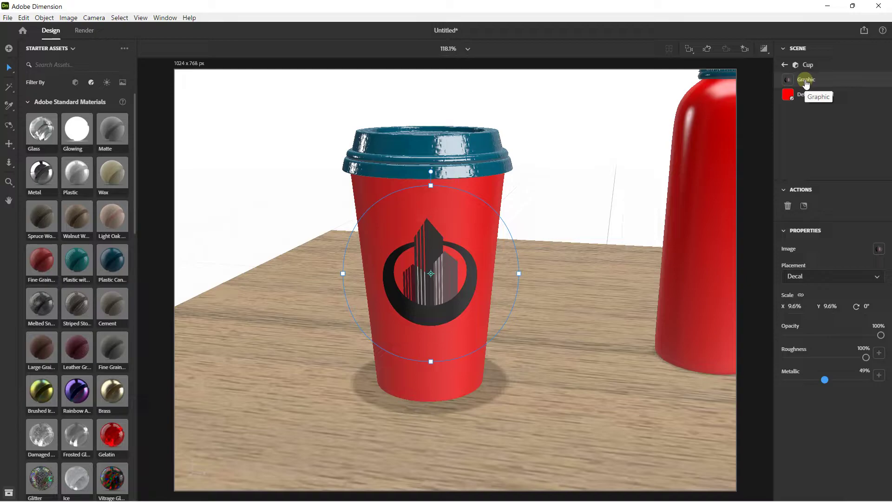
pyautogui.click(806, 81)
pyautogui.click(784, 67)
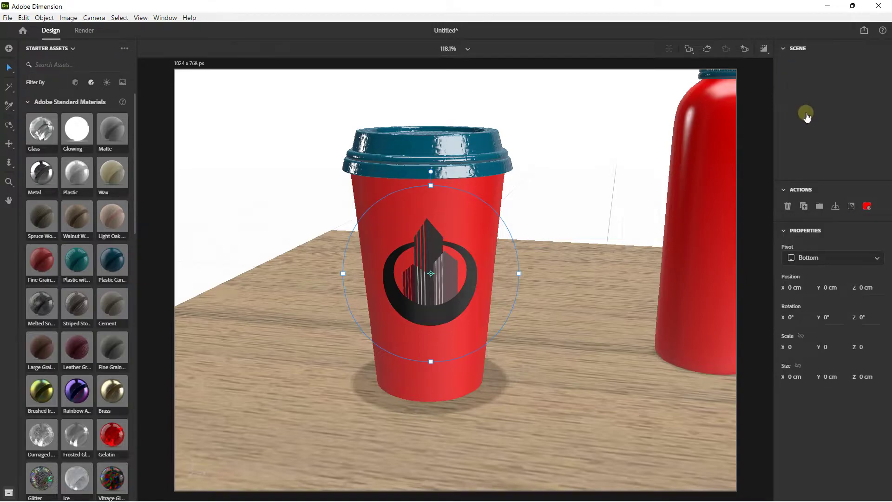
# Delete the logo graphic from the cup and place the Illustration image on the cup as its new graphic
pyautogui.click(806, 79)
pyautogui.press('Delete')
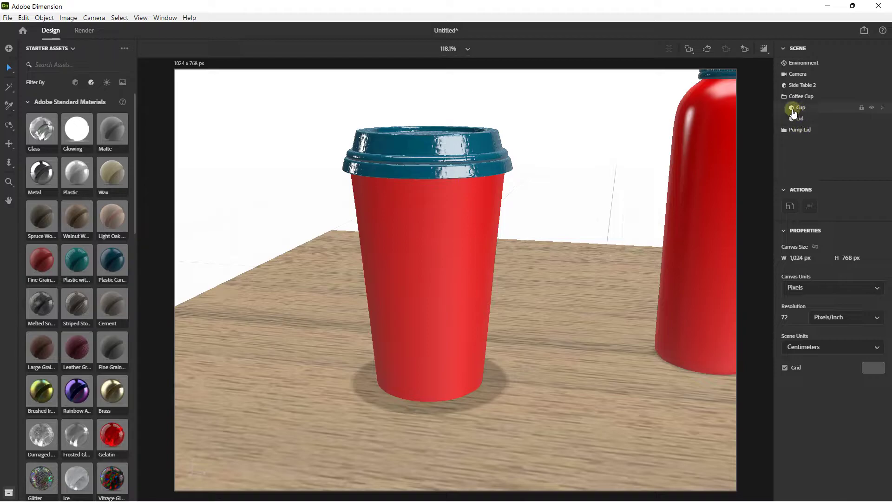
pyautogui.click(800, 108)
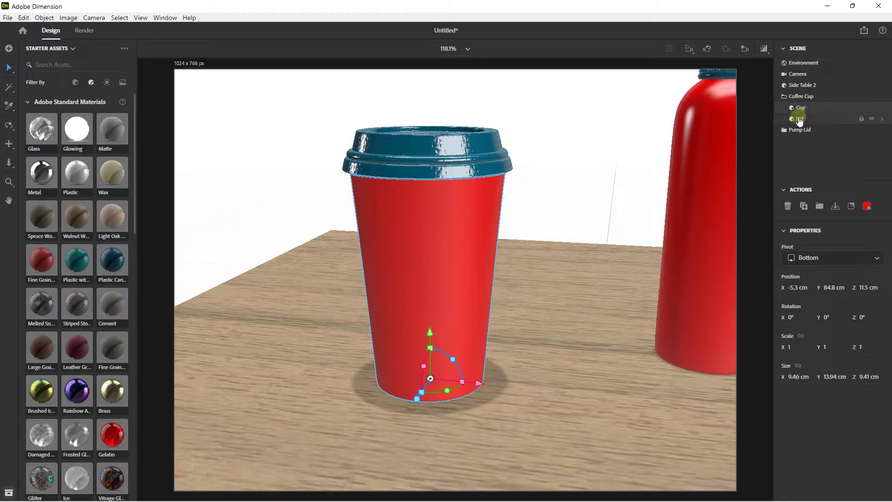
pyautogui.click(406, 246)
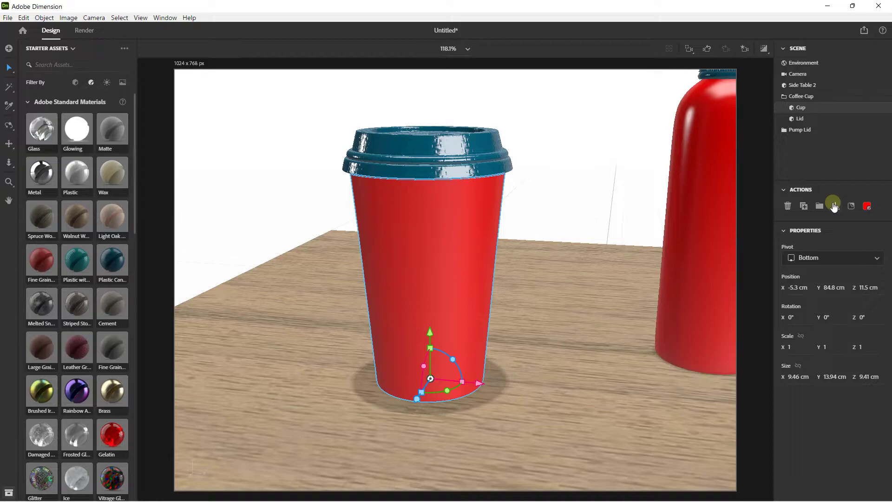
pyautogui.click(851, 206)
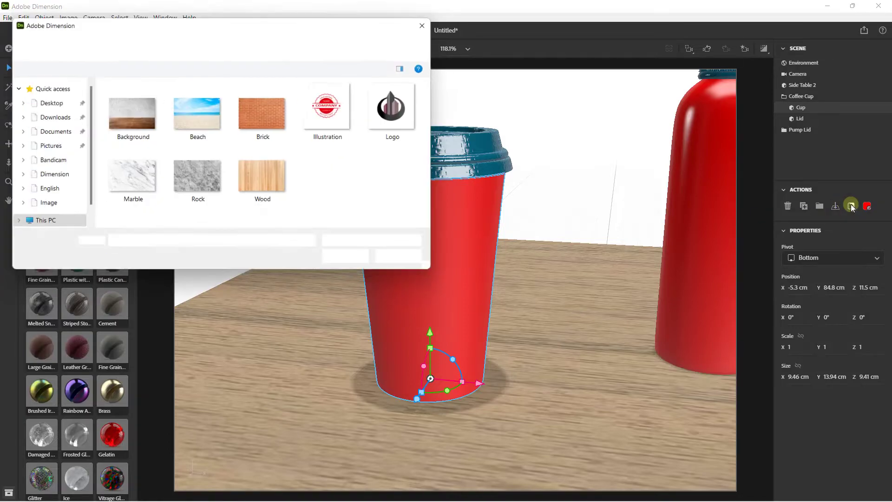
pyautogui.doubleClick(335, 112)
pyautogui.click(463, 286)
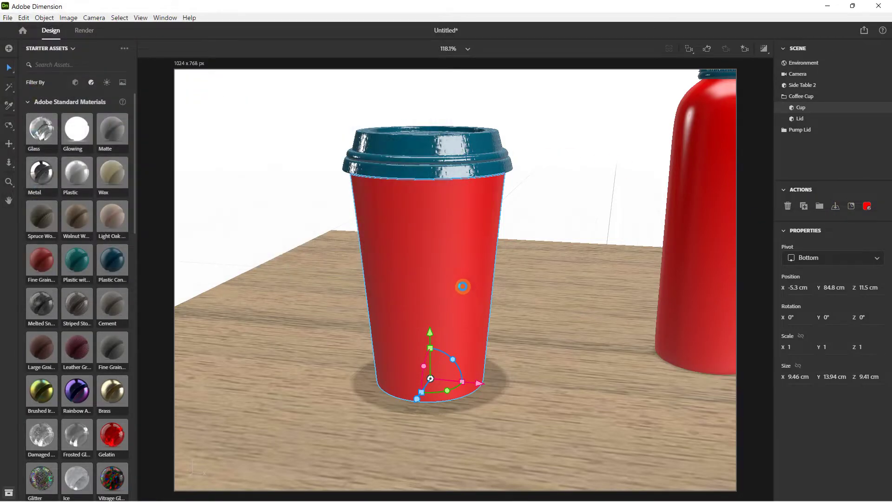
pyautogui.scroll(2, 363, 256)
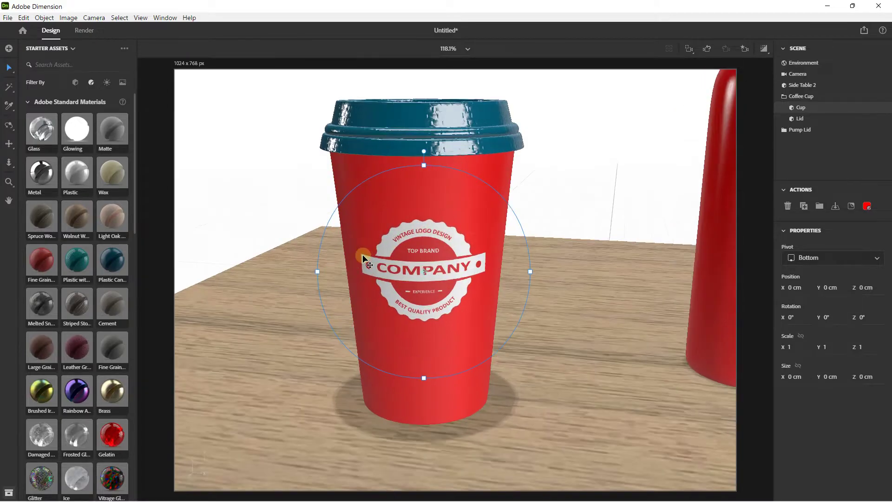
# Set the cup graphic's roughness to 100% and metallic to 34%, and enlarge the decal to a scale of about 11.8%
pyautogui.scroll(2, 364, 258)
pyautogui.moveTo(381, 253); pyautogui.dragTo(423, 243, button='right')
pyautogui.moveTo(805, 356); pyautogui.dragTo(878, 360)
pyautogui.moveTo(826, 380); pyautogui.dragTo(813, 380)
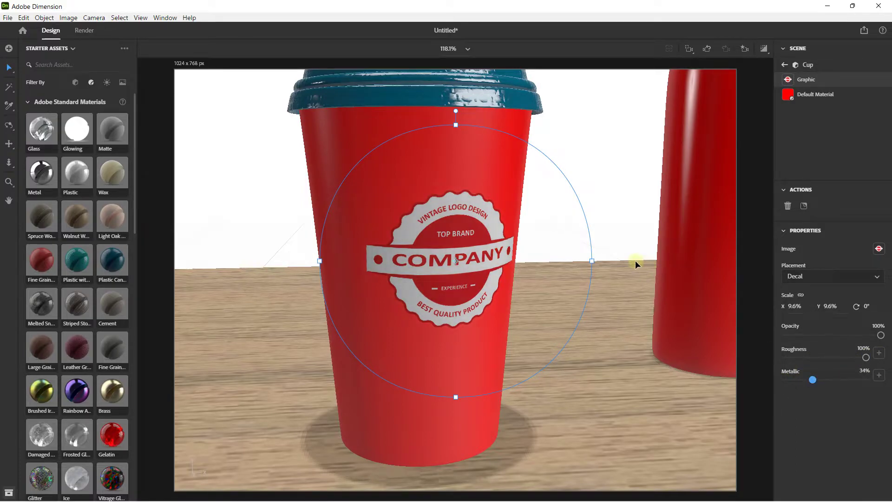
pyautogui.moveTo(592, 261); pyautogui.dragTo(622, 263)
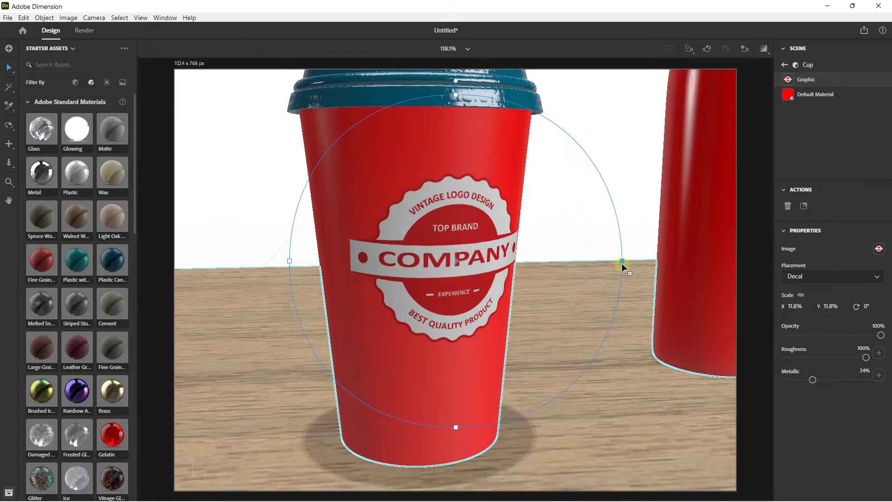
pyautogui.moveTo(625, 337); pyautogui.dragTo(541, 325, button='right')
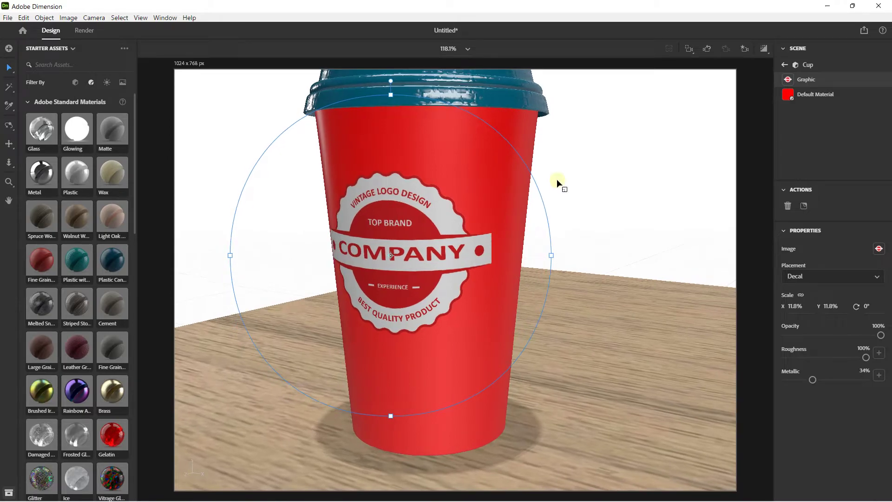
# Change the base color of the cup's default material to bright blue, RGB 0, 161, 255
pyautogui.click(790, 102)
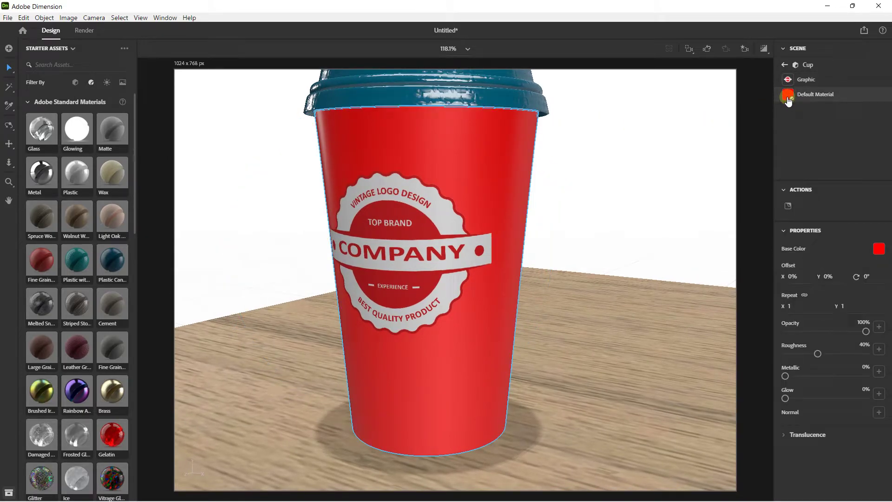
pyautogui.click(877, 251)
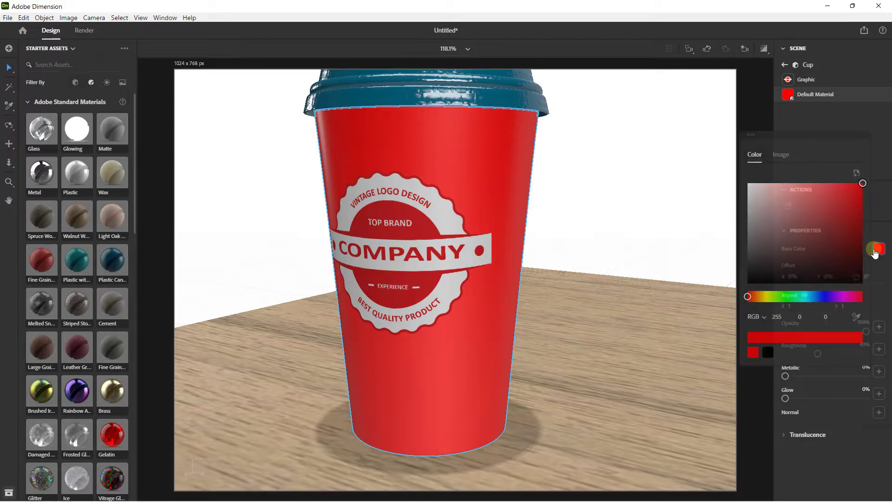
pyautogui.click(812, 297)
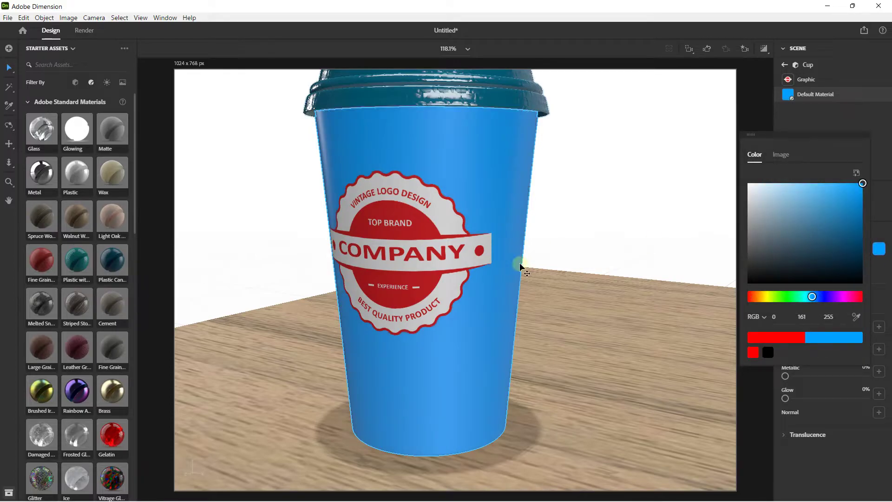
pyautogui.moveTo(623, 249); pyautogui.dragTo(560, 280, button='right')
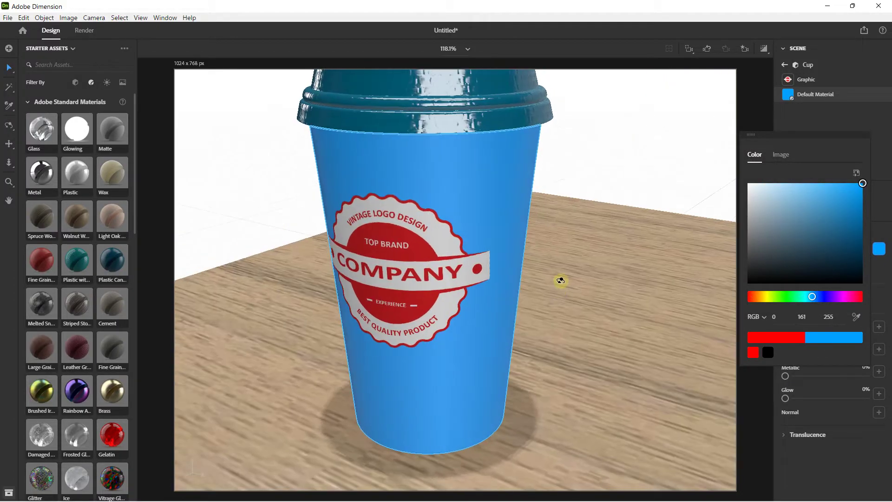
pyautogui.scroll(-6, 561, 280)
pyautogui.moveTo(528, 227); pyautogui.dragTo(437, 214, button='middle')
pyautogui.click(532, 219)
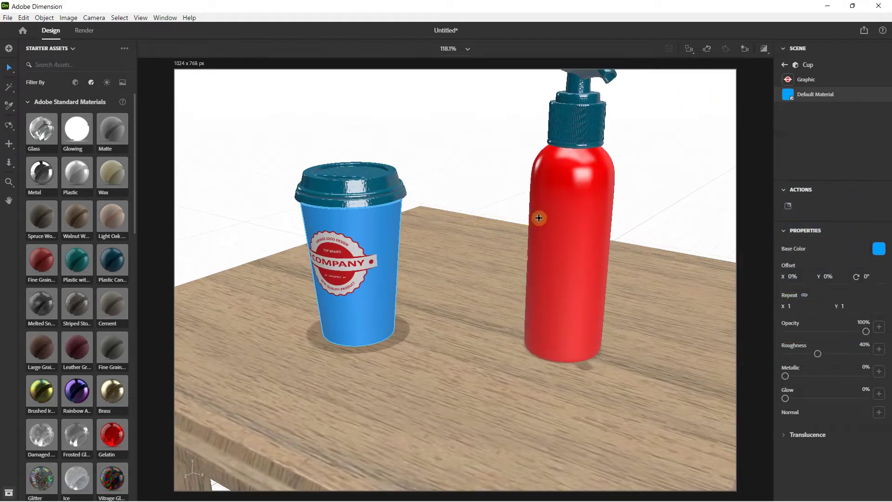
# Place the Marble image as a graphic on the pump bottle's body
pyautogui.click(568, 205)
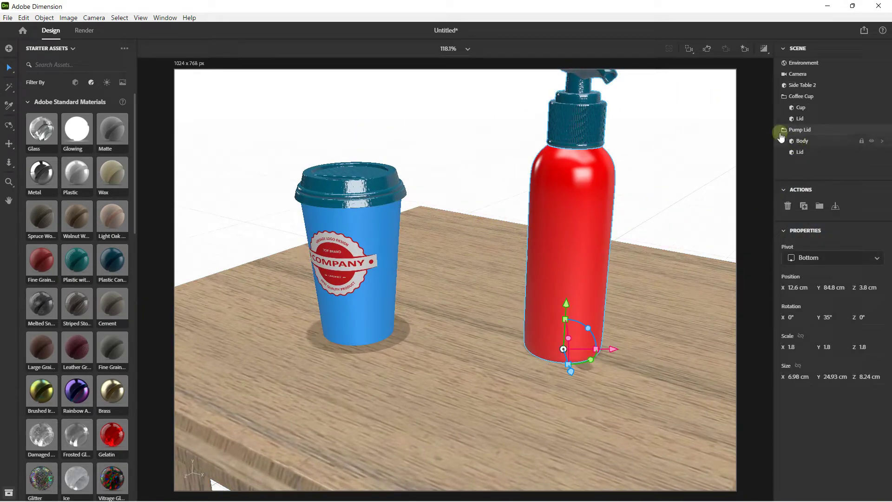
pyautogui.click(798, 141)
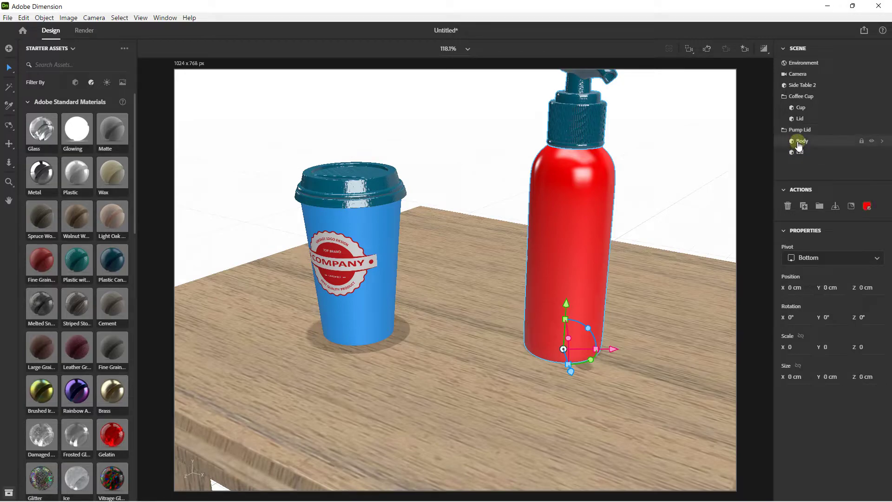
pyautogui.click(852, 207)
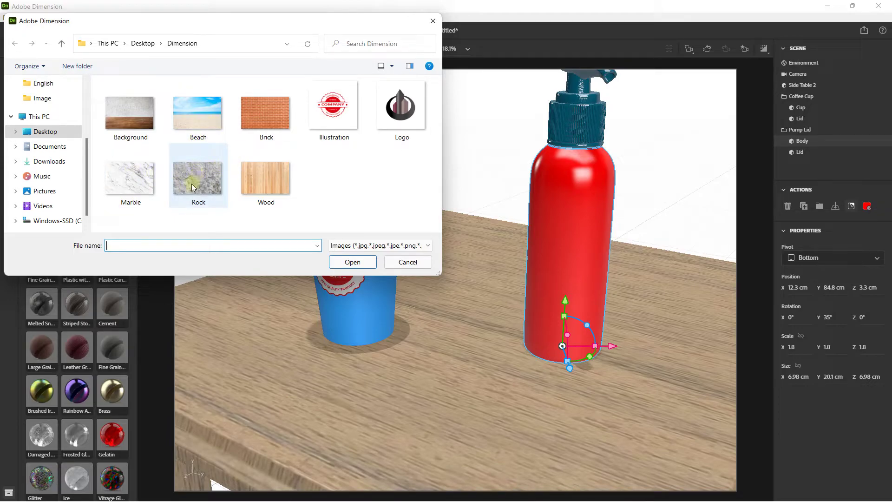
pyautogui.doubleClick(126, 179)
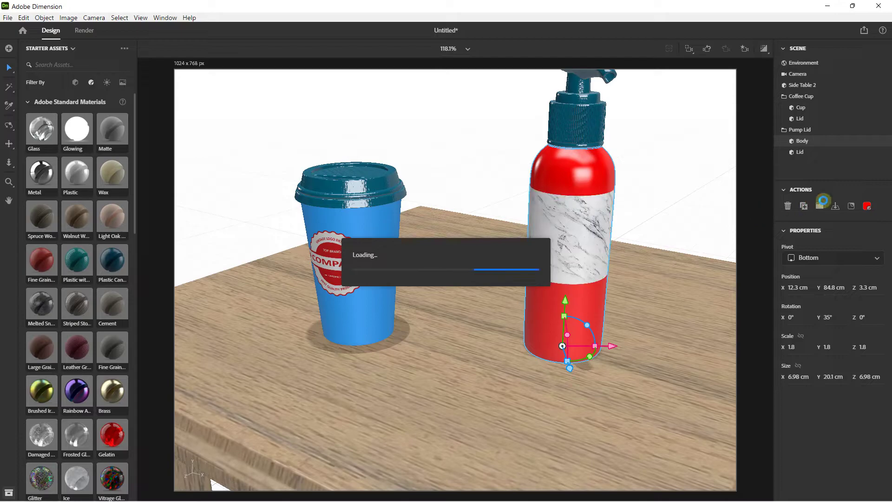
pyautogui.scroll(3, 559, 227)
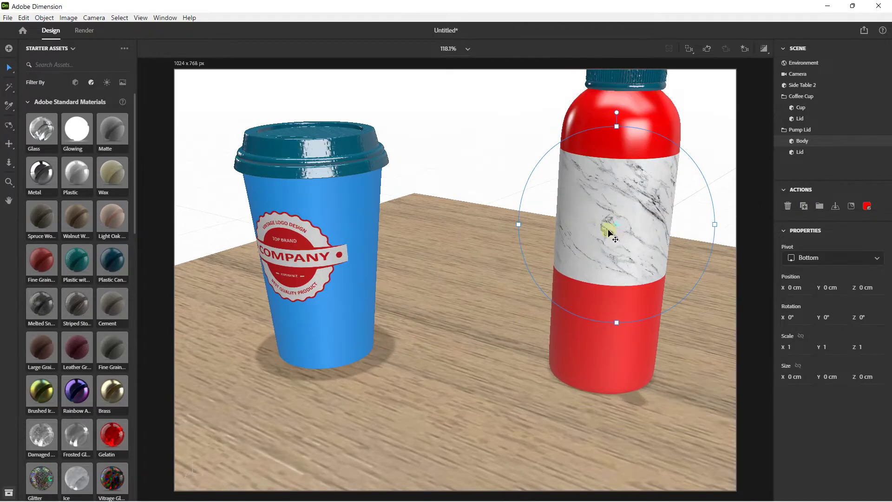
# Reshape the marble decal into a flat band around the bottle, with a scale of about 18.9% in X and 2.4% in Y
pyautogui.click(597, 241)
pyautogui.moveTo(598, 242)
pyautogui.mouseDown(button='right')
pyautogui.moveTo(467, 243)
pyautogui.moveTo(615, 245)
pyautogui.moveTo(587, 245)
pyautogui.mouseUp(button='right')
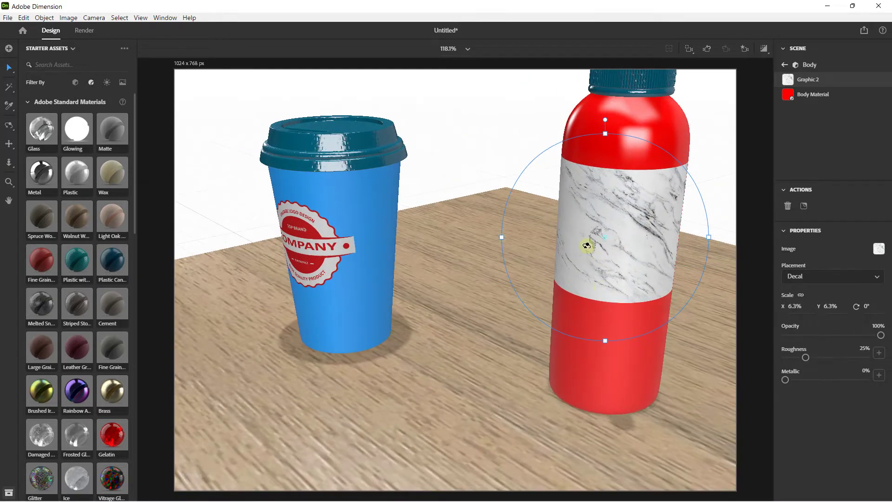
pyautogui.moveTo(604, 342); pyautogui.dragTo(665, 286)
pyautogui.moveTo(665, 287); pyautogui.dragTo(565, 299, button='right')
pyautogui.scroll(-3, 565, 299)
pyautogui.moveTo(594, 286); pyautogui.dragTo(709, 175)
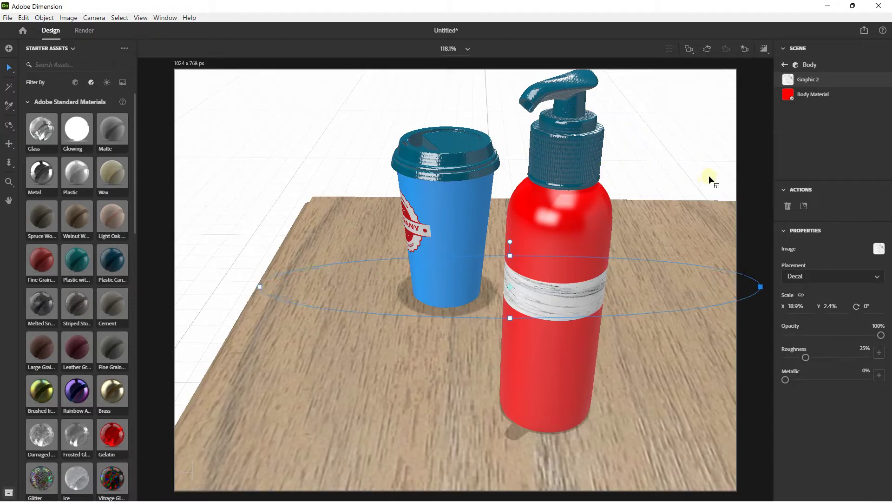
pyautogui.moveTo(491, 287); pyautogui.dragTo(600, 274, button='right')
pyautogui.moveTo(464, 277); pyautogui.dragTo(723, 274, button='right')
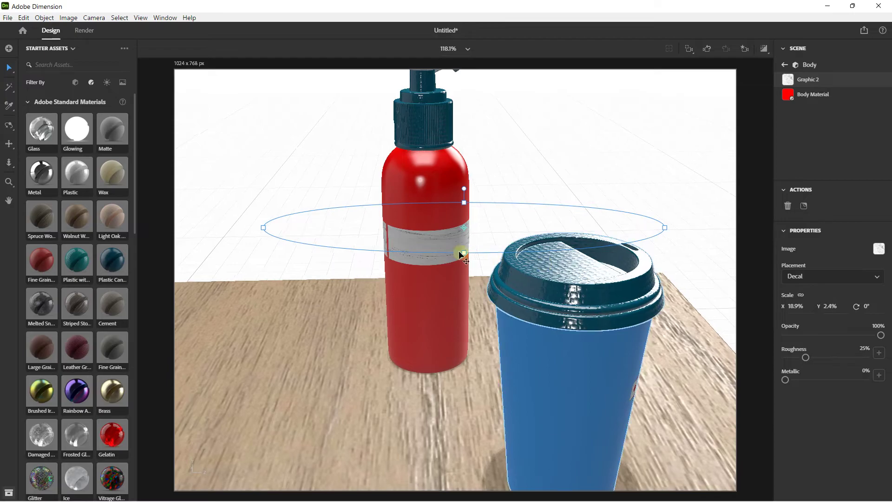
# Try stretching the marble decal to about 37.6% in X and 3.4% in Y, and delete it from the bottle
pyautogui.moveTo(263, 227); pyautogui.dragTo(172, 237)
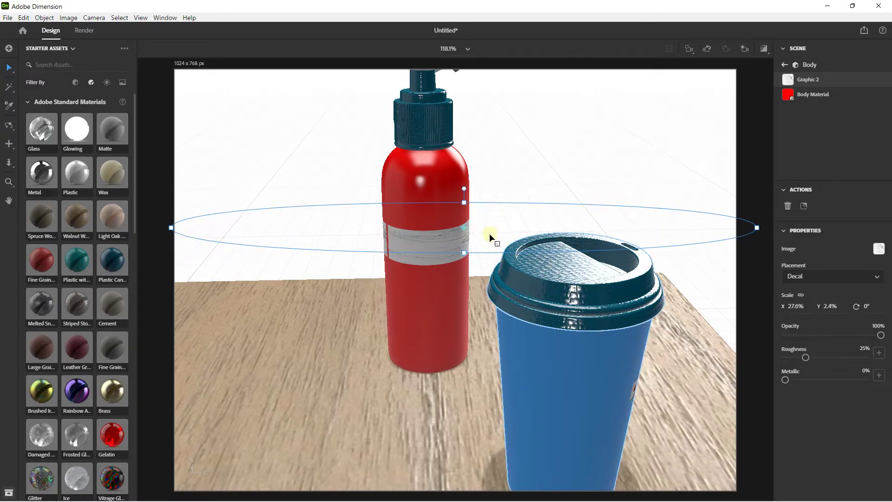
pyautogui.keyDown('alt'); pyautogui.moveTo(328, 270); pyautogui.dragTo(510, 267); pyautogui.keyUp('alt')
pyautogui.moveTo(462, 284); pyautogui.dragTo(459, 291)
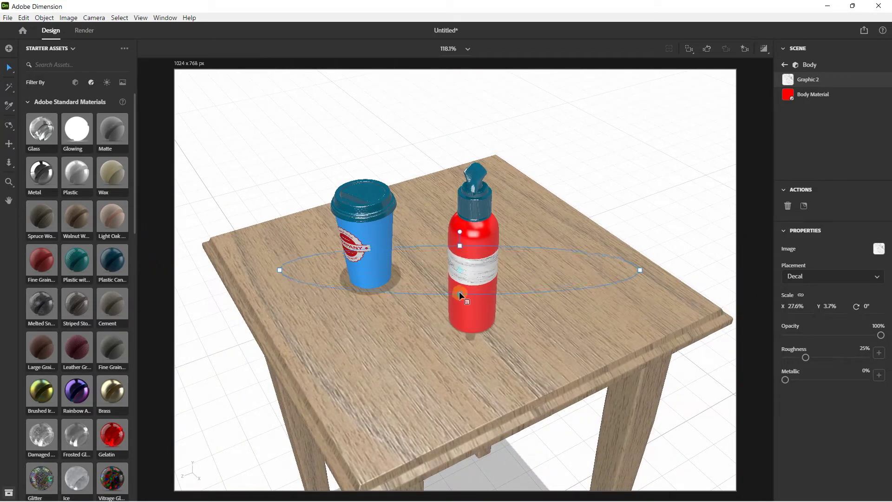
pyautogui.moveTo(641, 271); pyautogui.dragTo(707, 265)
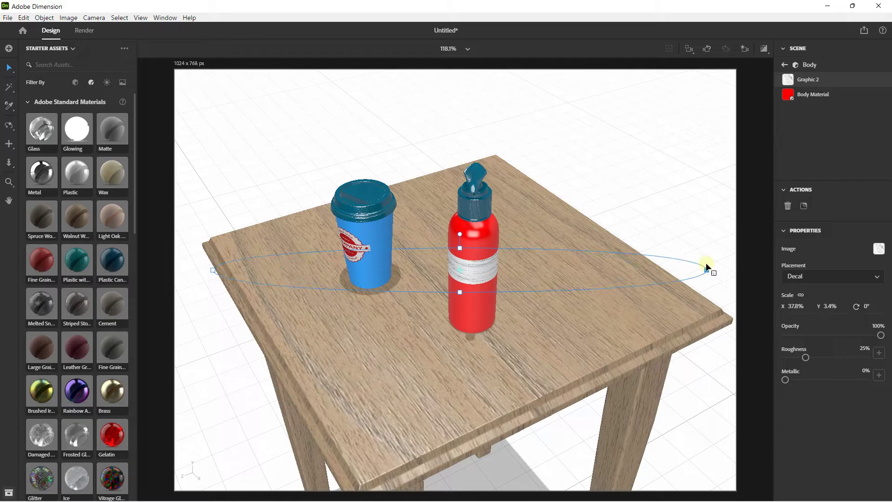
pyautogui.keyDown('alt'); pyautogui.moveTo(447, 282); pyautogui.dragTo(658, 199); pyautogui.keyUp('alt')
pyautogui.moveTo(658, 198); pyautogui.dragTo(637, 212, button='right')
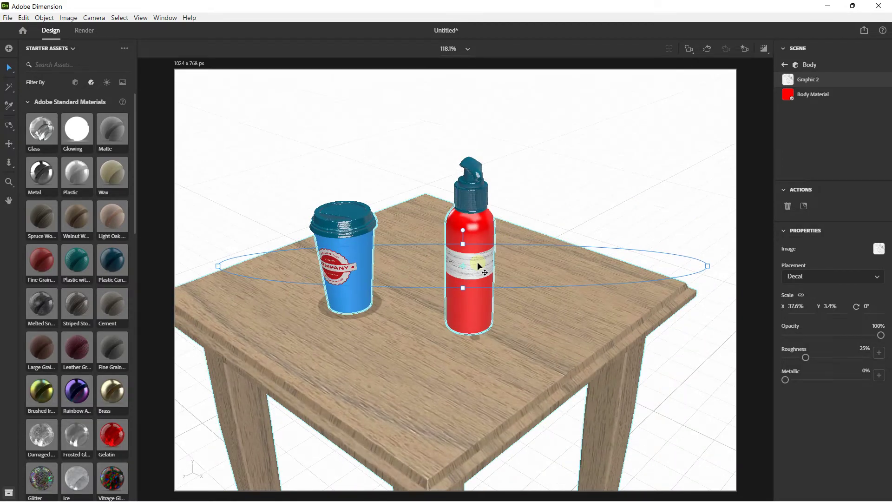
pyautogui.scroll(3, 474, 253)
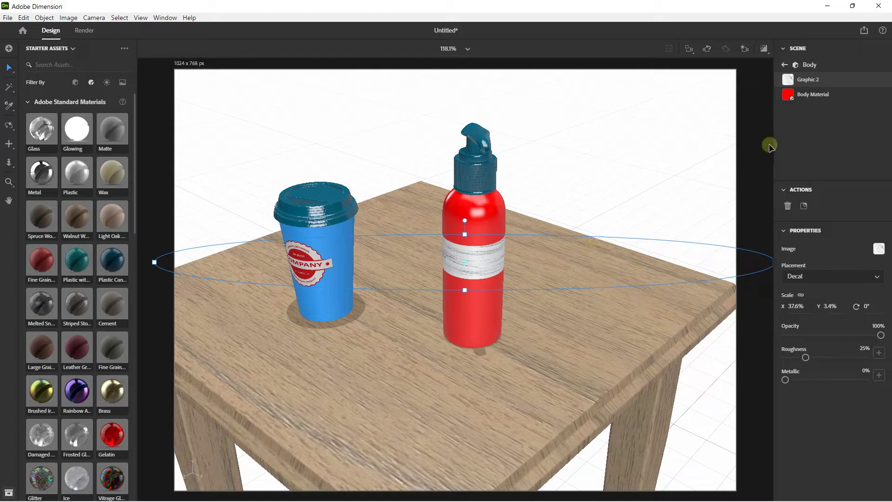
pyautogui.press('Delete')
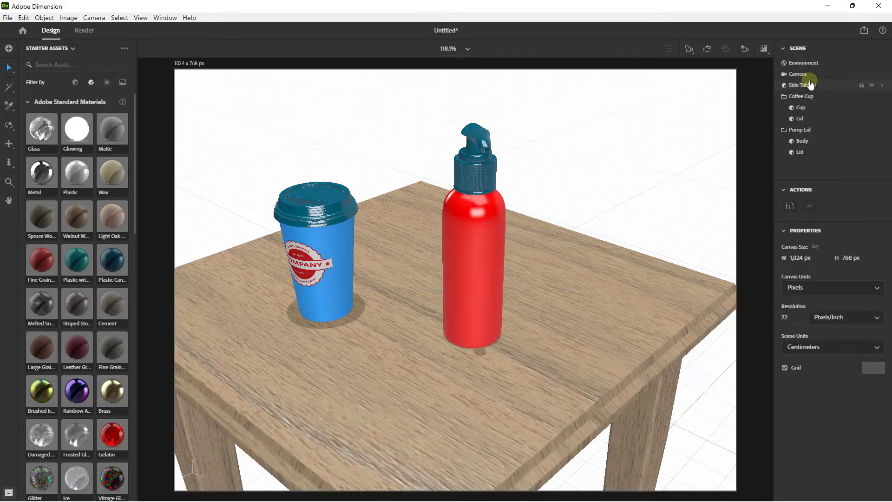
# Place the Beach image as a graphic on the pump bottle's body
pyautogui.rightClick(490, 237)
pyautogui.click(490, 237)
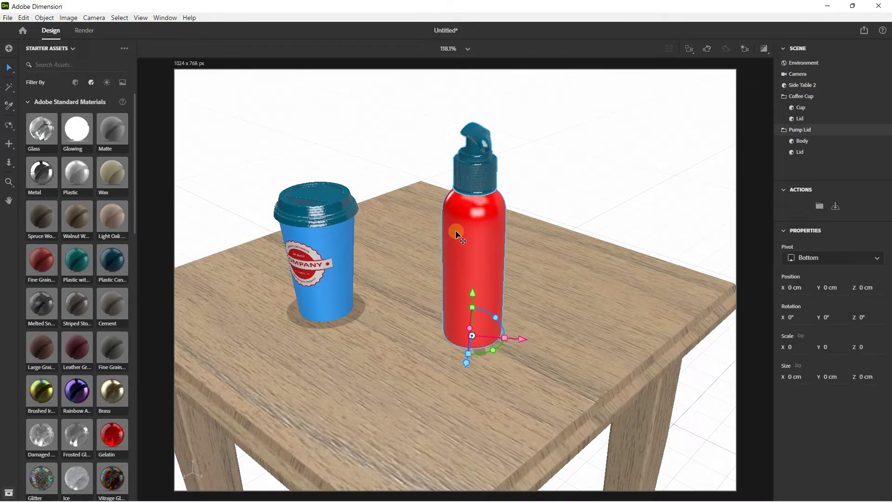
pyautogui.scroll(2, 455, 230)
pyautogui.click(801, 142)
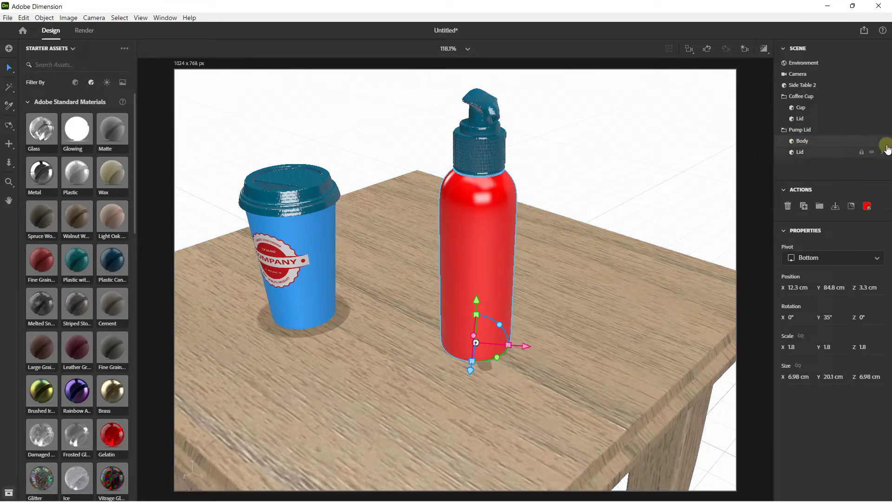
pyautogui.click(852, 206)
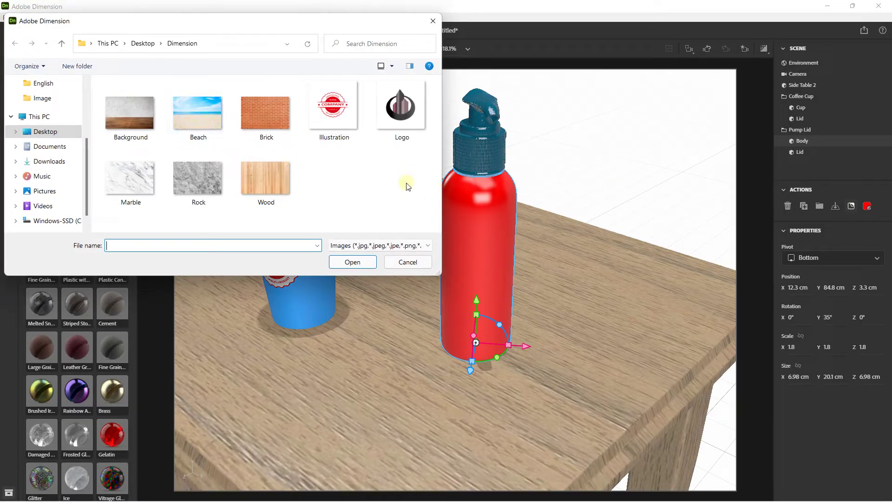
pyautogui.doubleClick(195, 123)
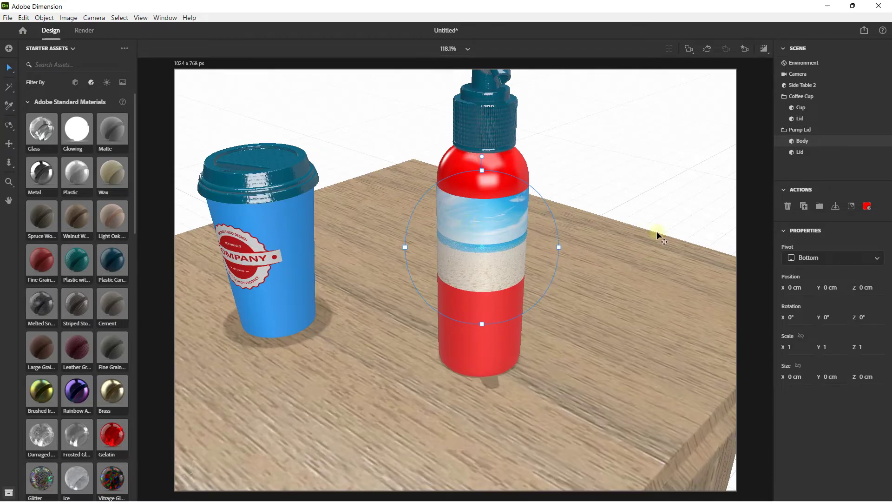
# Change the beach graphic's placement to Fill and set its repeat to 2 in X and Y
pyautogui.click(795, 277)
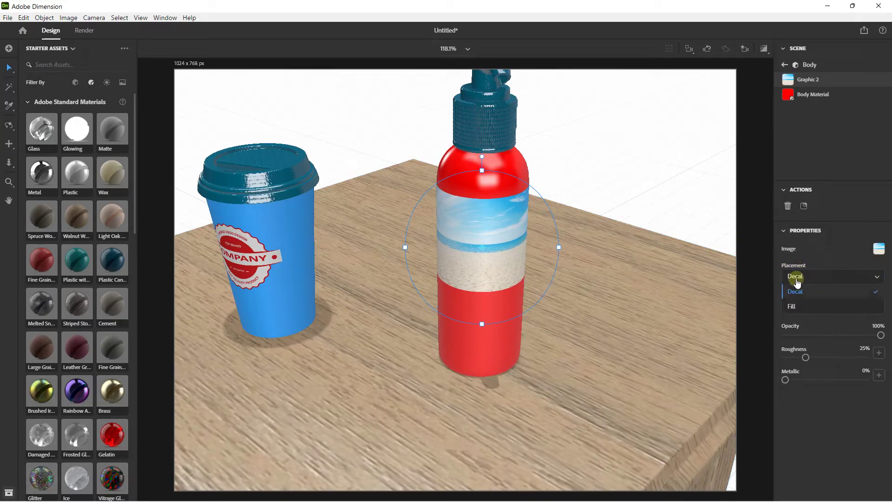
pyautogui.click(791, 307)
pyautogui.moveTo(620, 265); pyautogui.dragTo(544, 230)
pyautogui.scroll(3, 472, 213)
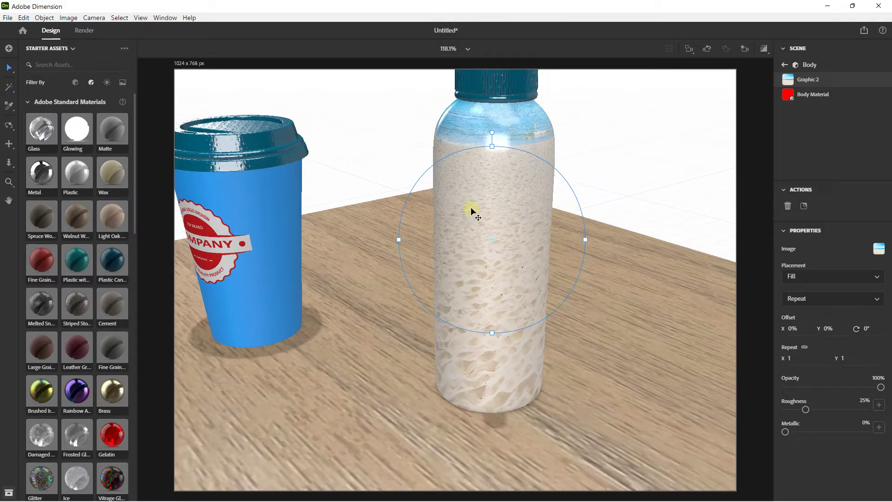
pyautogui.moveTo(789, 359); pyautogui.dragTo(794, 359)
# Change the beach graphic's placement on the bottle back to Decal and scale it down to about 3.2% in X and Y
pyautogui.click(811, 278)
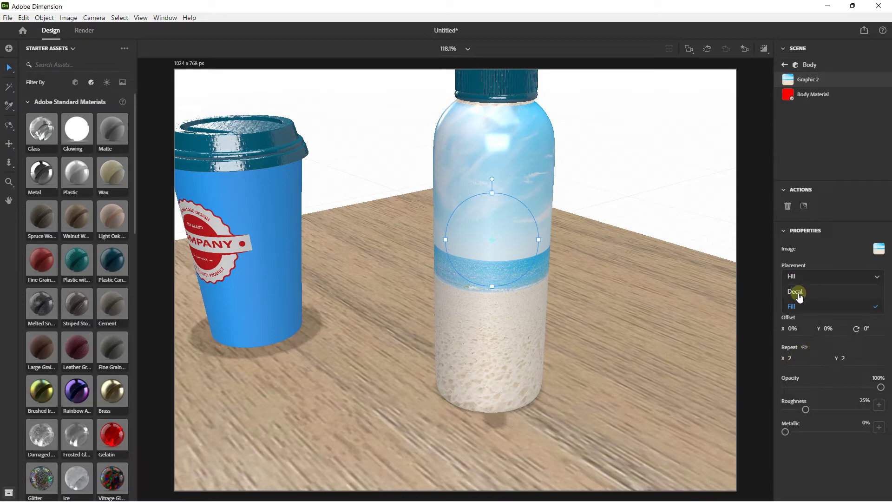
pyautogui.click(797, 292)
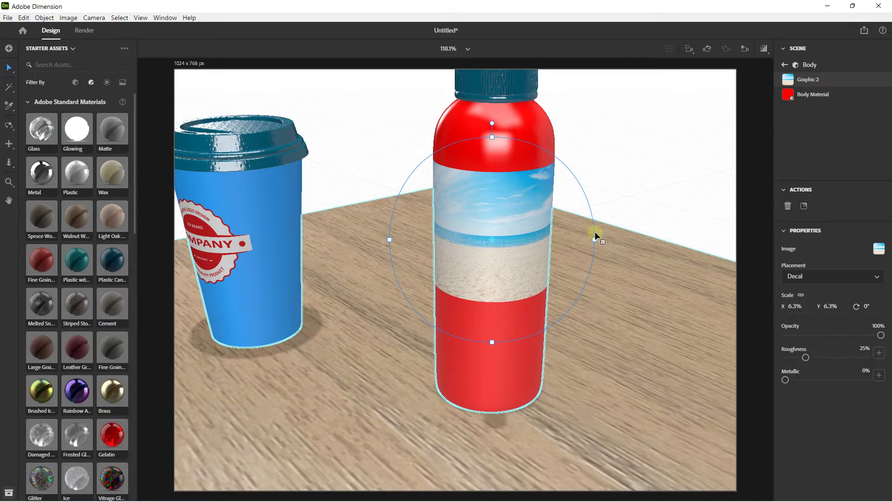
pyautogui.moveTo(596, 238); pyautogui.dragTo(545, 239)
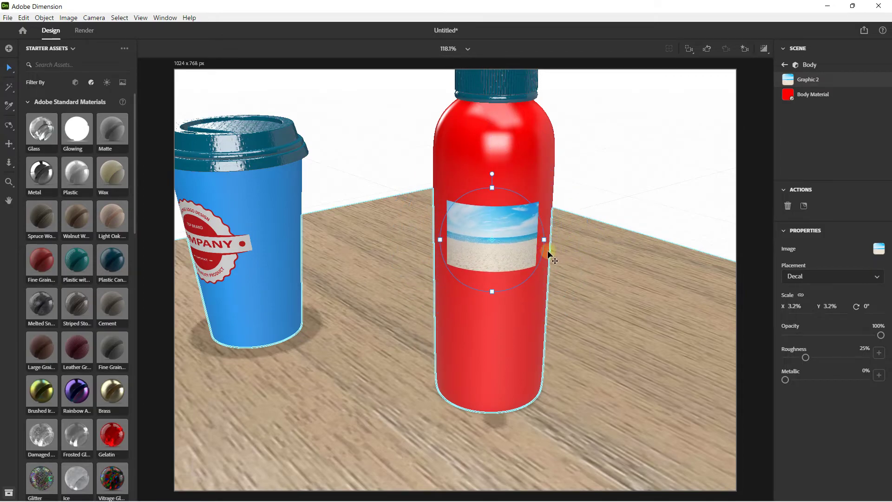
# Examine the beach decal up close and the whole arrangement of cup, bottle and side table from several angles and distances
pyautogui.moveTo(552, 252); pyautogui.dragTo(529, 237, button='right')
pyautogui.scroll(5, 451, 208)
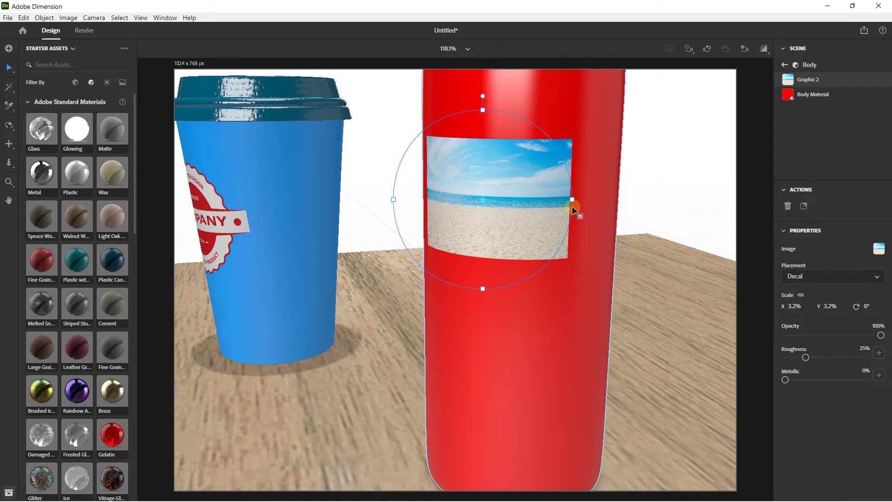
pyautogui.moveTo(614, 217); pyautogui.dragTo(629, 248, button='right')
pyautogui.scroll(-10, 607, 217)
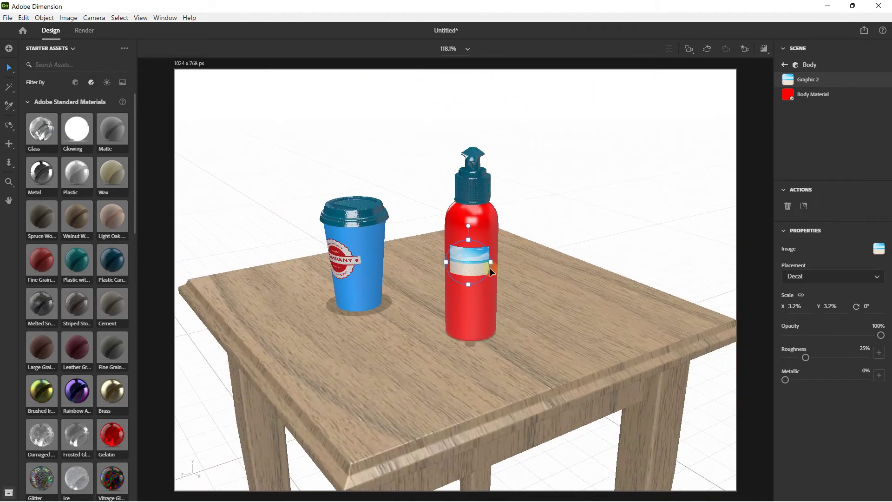
pyautogui.moveTo(431, 306); pyautogui.dragTo(491, 272, button='right')
pyautogui.scroll(-3, 423, 254)
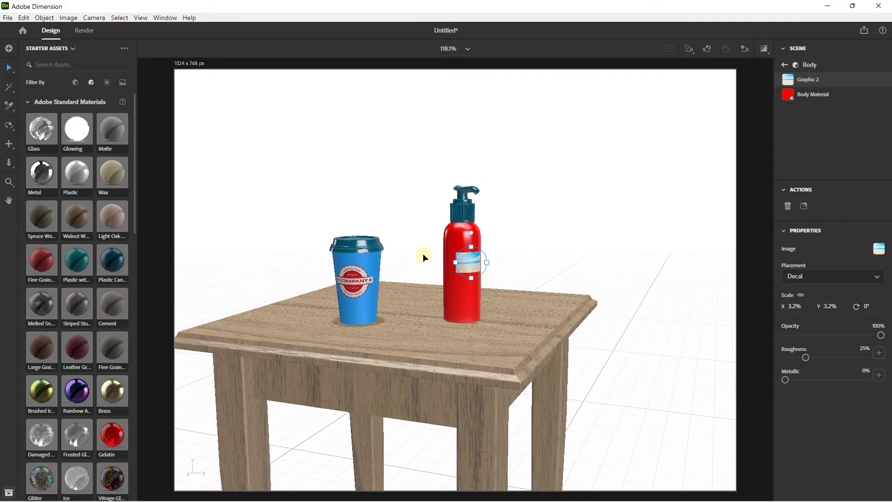
pyautogui.scroll(-5, 423, 254)
pyautogui.moveTo(421, 273); pyautogui.dragTo(399, 217, button='middle')
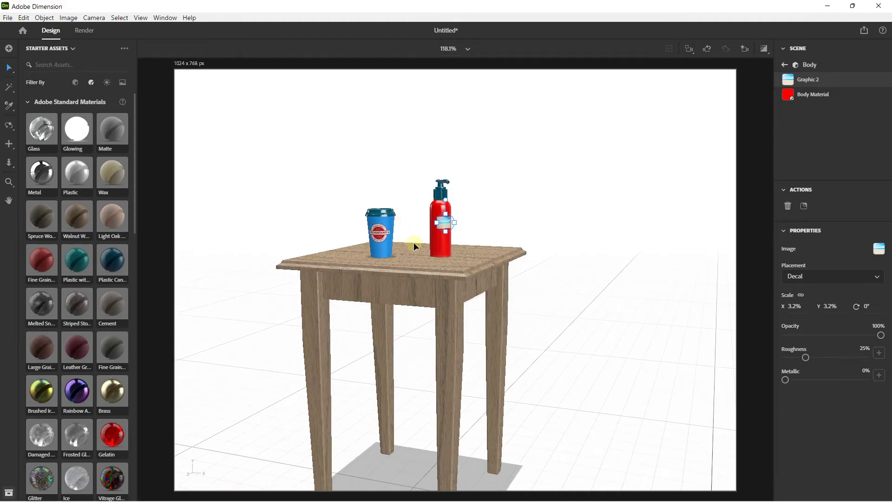
pyautogui.moveTo(414, 241); pyautogui.dragTo(333, 224, button='right')
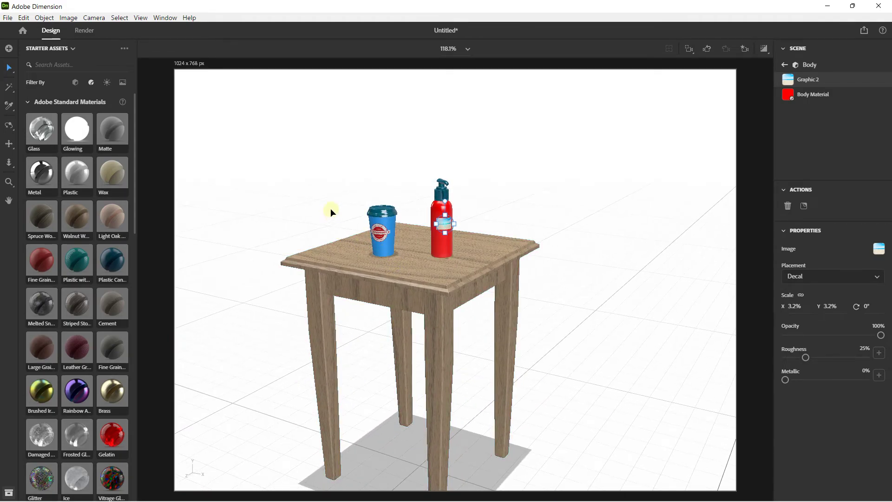
pyautogui.moveTo(313, 181); pyautogui.dragTo(336, 139, button='right')
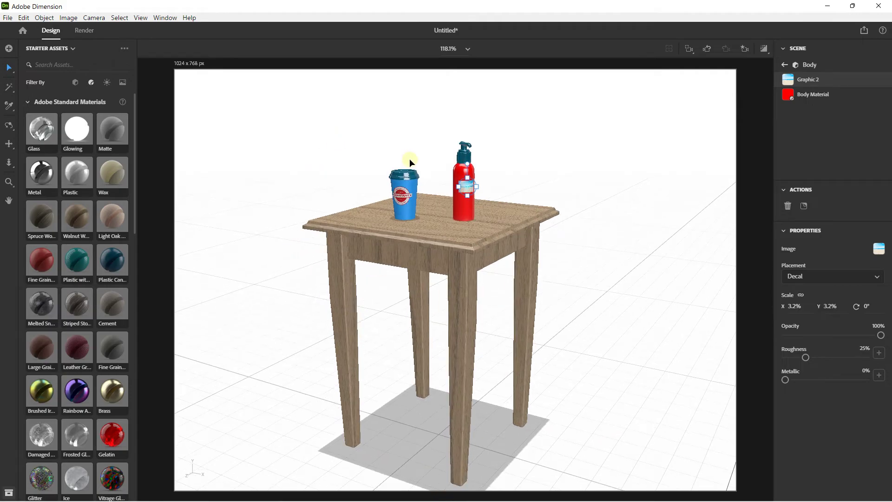
pyautogui.moveTo(409, 158); pyautogui.dragTo(378, 156, button='right')
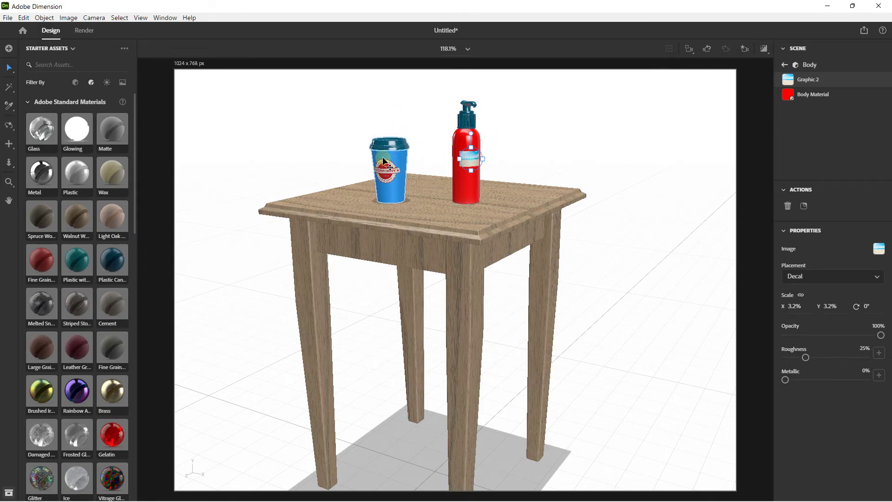
# Deselect the beach decal and frame the entire side table with the cup and bottle in the camera view
pyautogui.click(531, 136)
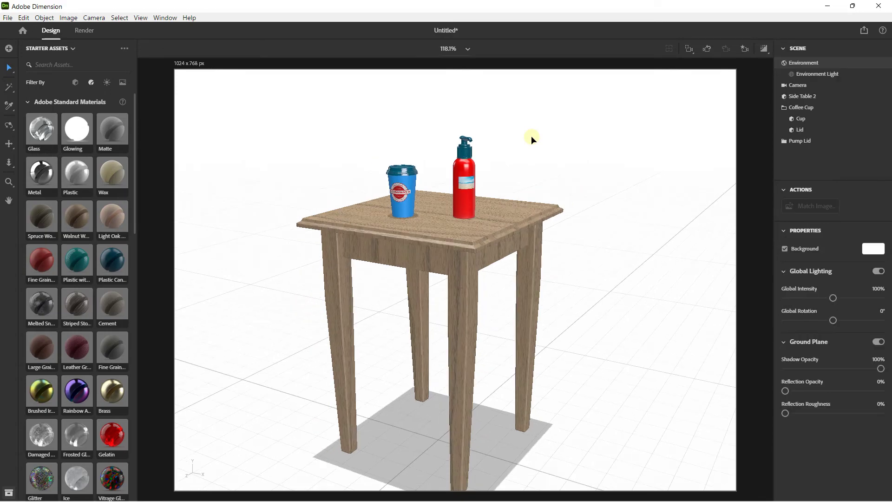
pyautogui.moveTo(532, 162); pyautogui.dragTo(532, 144, button='middle')
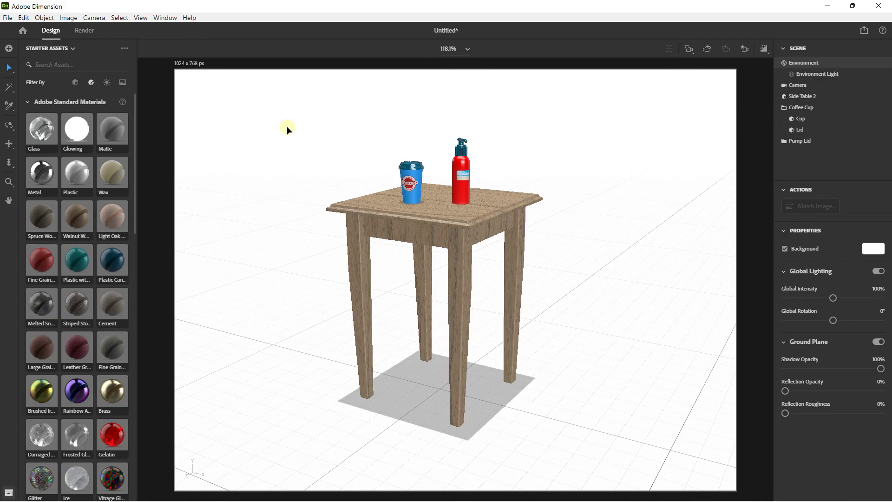
pyautogui.click(150, 112)
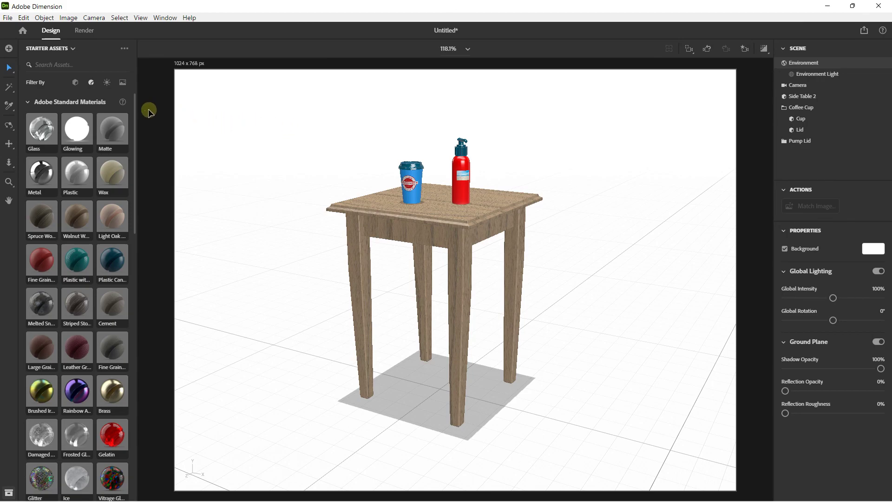